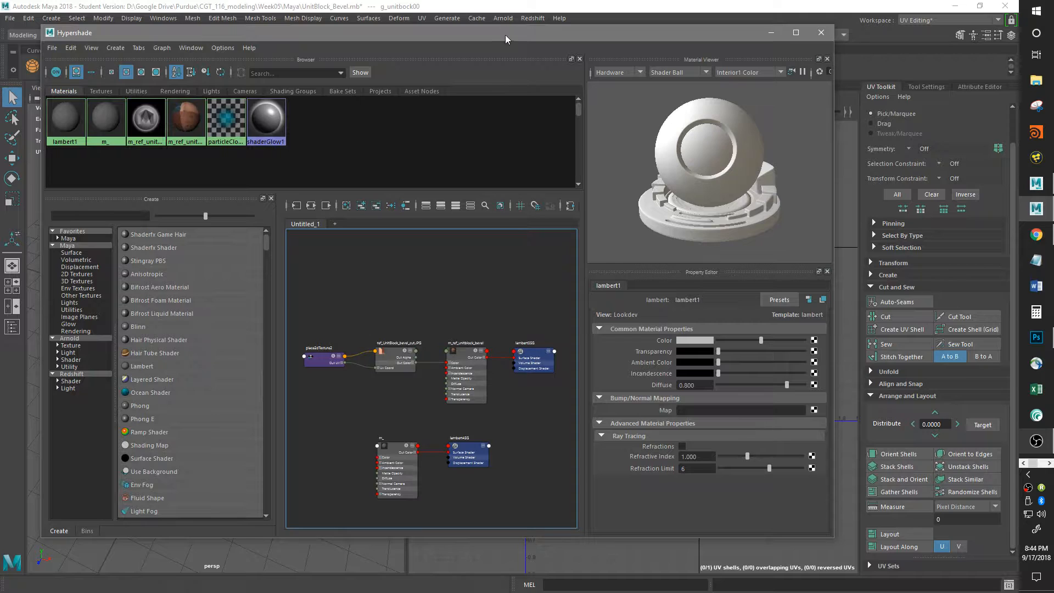
Step: Maximize the Hypershade and create a Lambert material named m_unit_wood
left_click(796, 33)
left_click(101, 337)
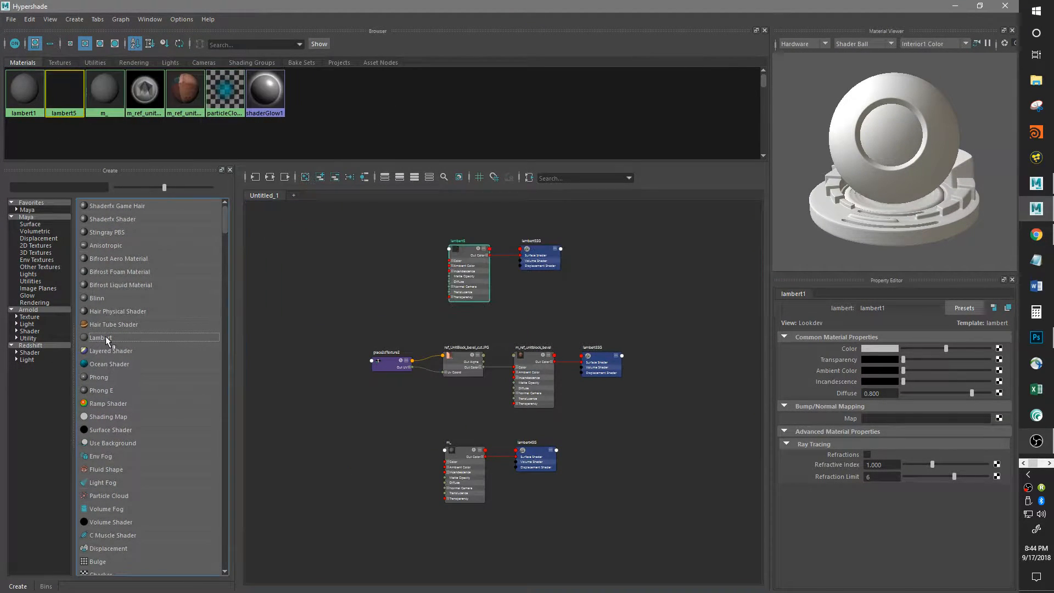
double_click(895, 311)
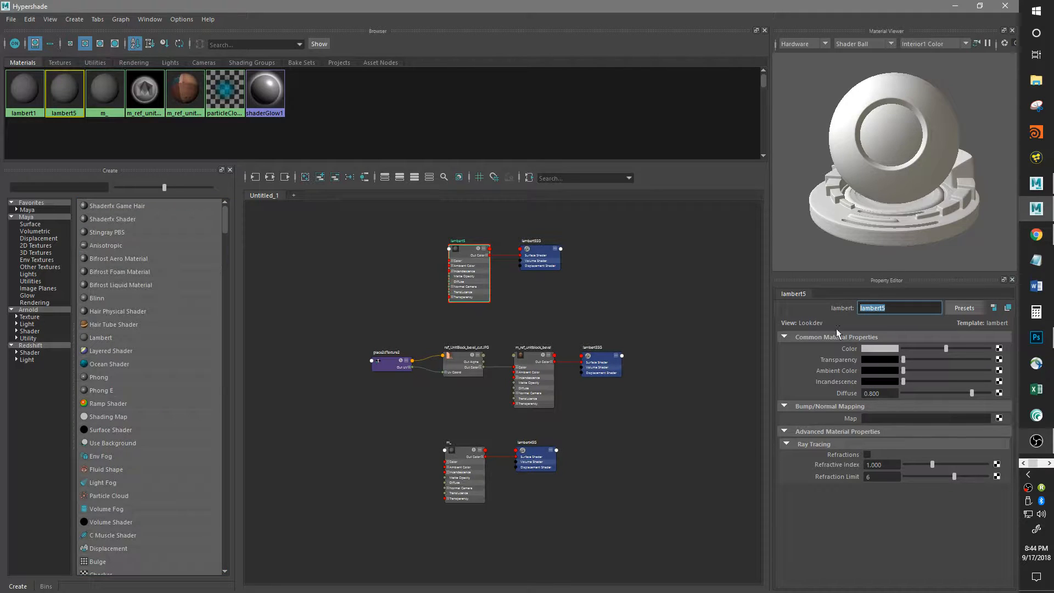
type("m_unit_wood")
key("Return")
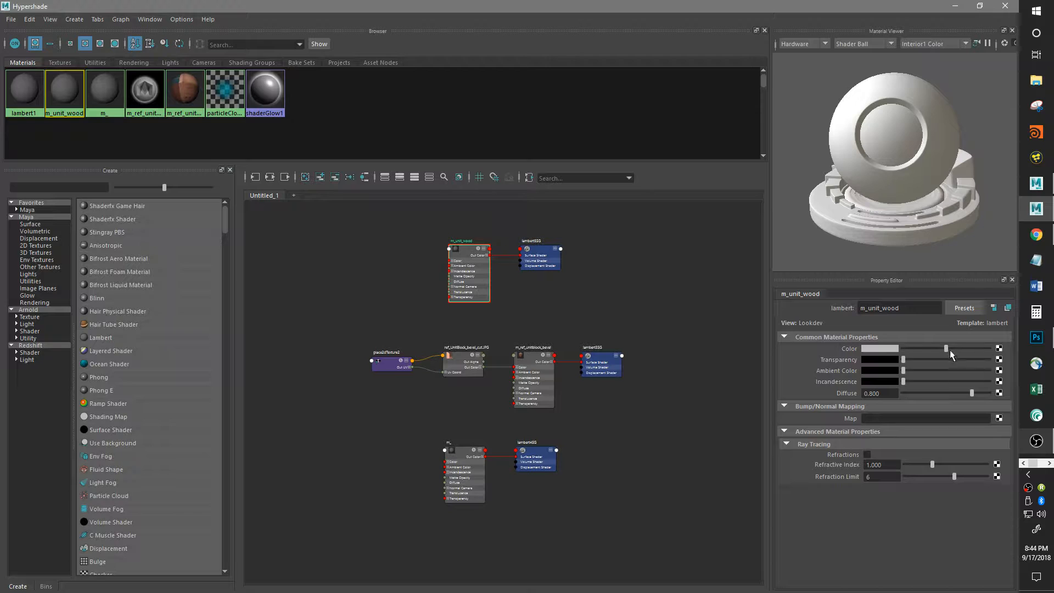
Step: Connect a File texture using Block_color.png to the m_unit_wood color, and close the Hypershade
left_click(999, 348)
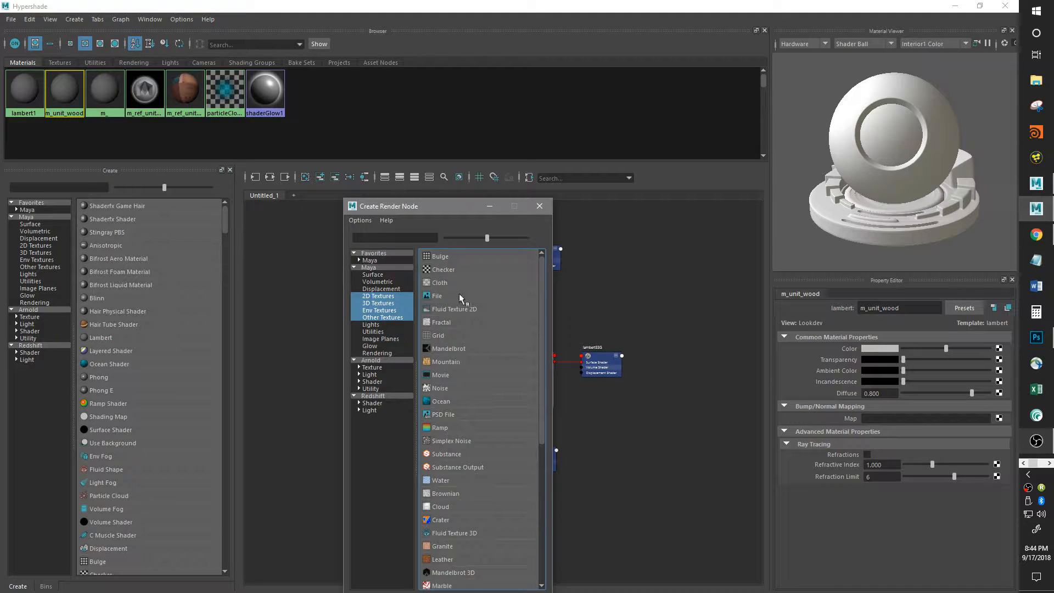
left_click(461, 298)
left_click(1003, 384)
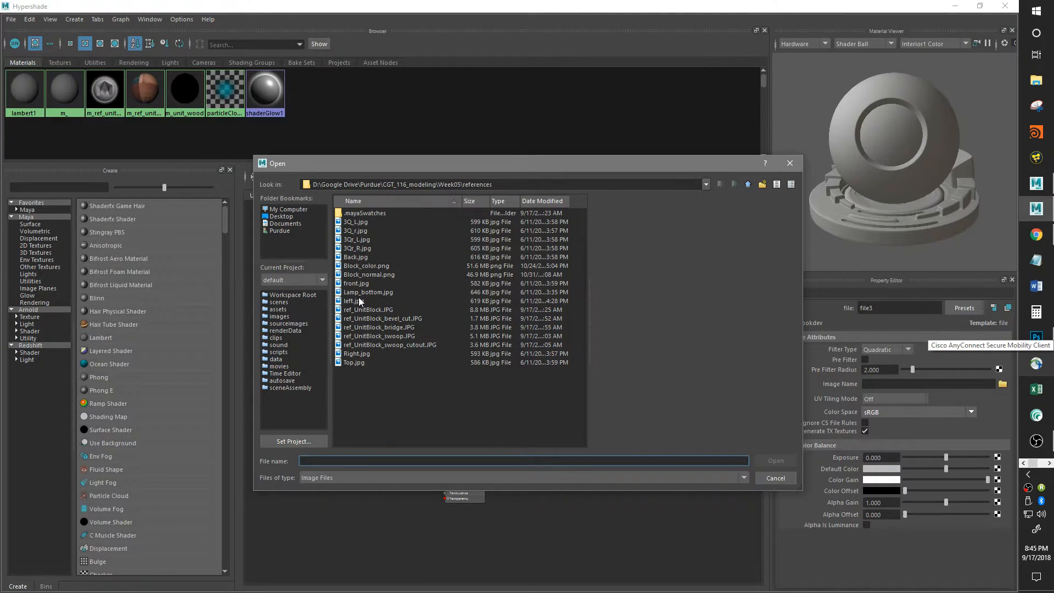
left_click(361, 266)
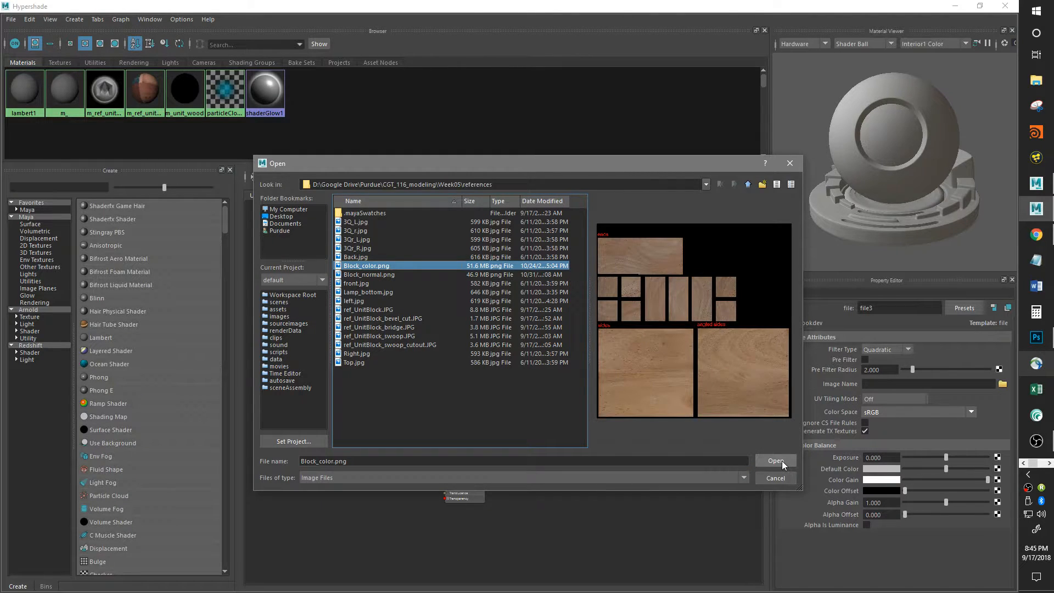
left_click(776, 461)
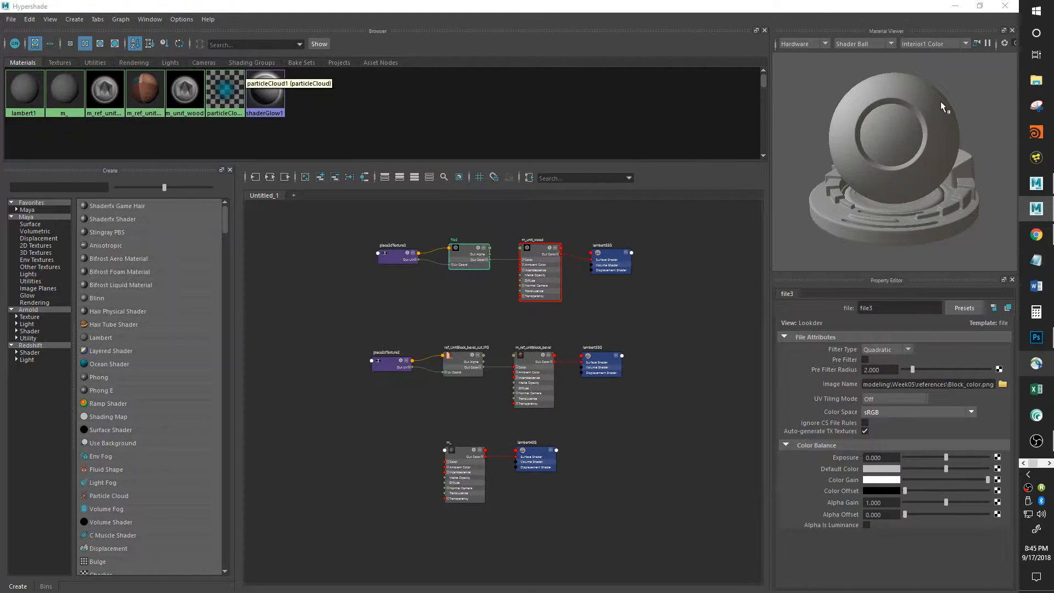
left_click(1005, 6)
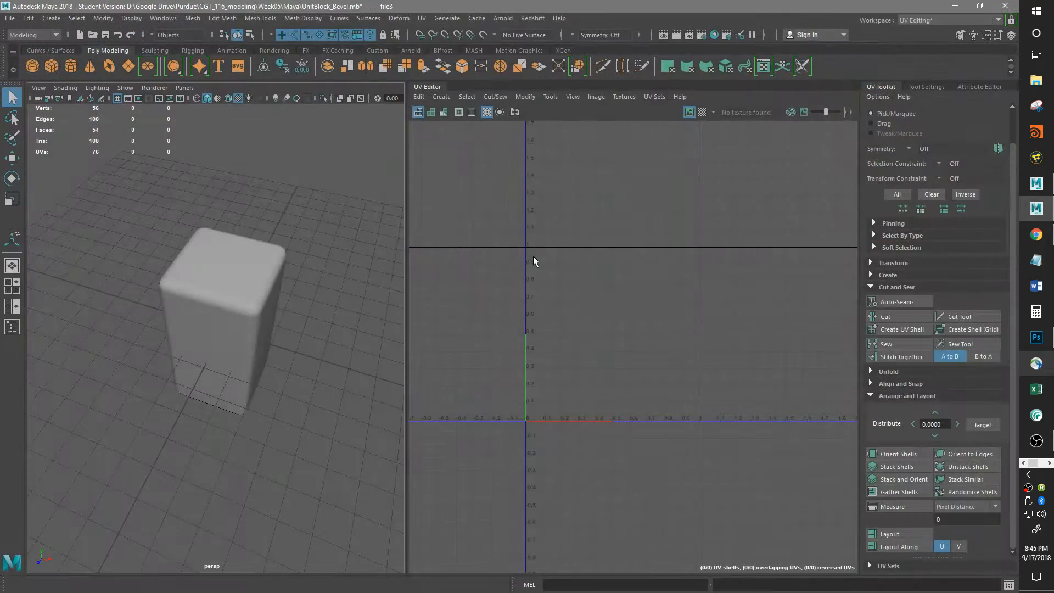
Step: Assign the existing m_unit_wood material to the beveled block
left_click(228, 287)
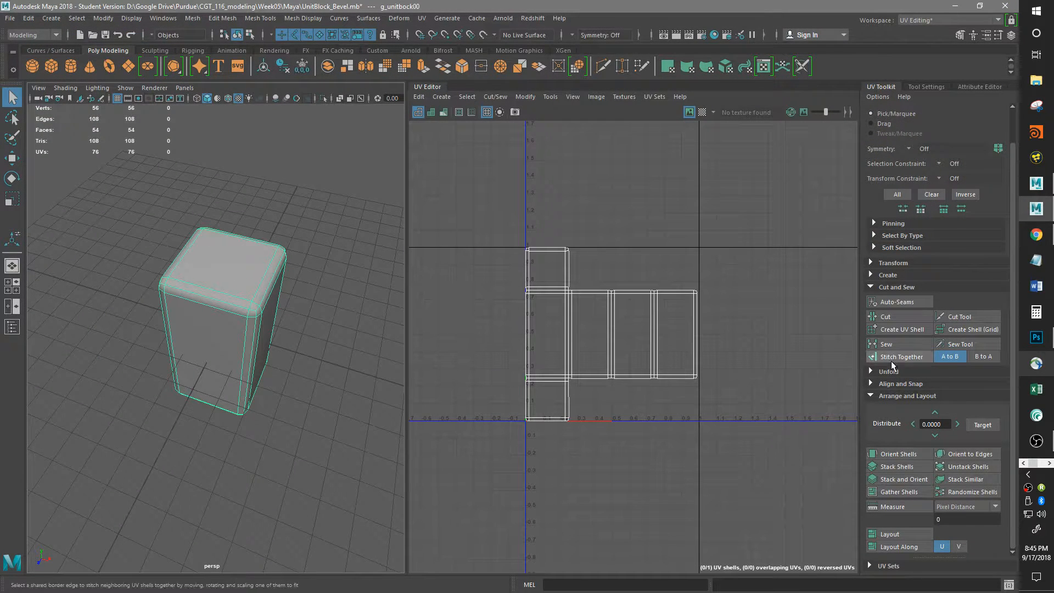
right_click(208, 267)
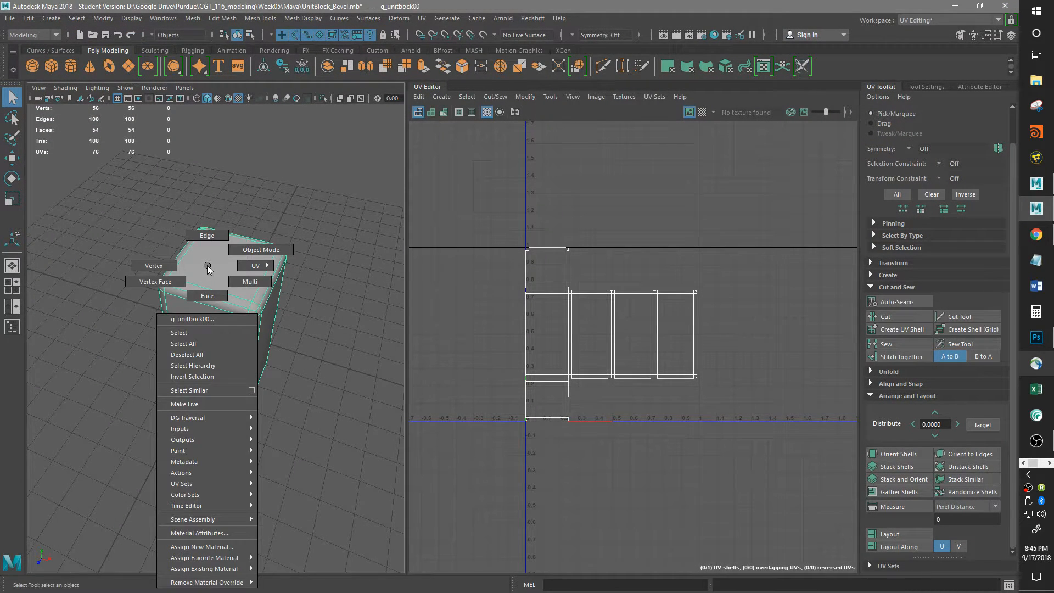
mouse_move(209, 568)
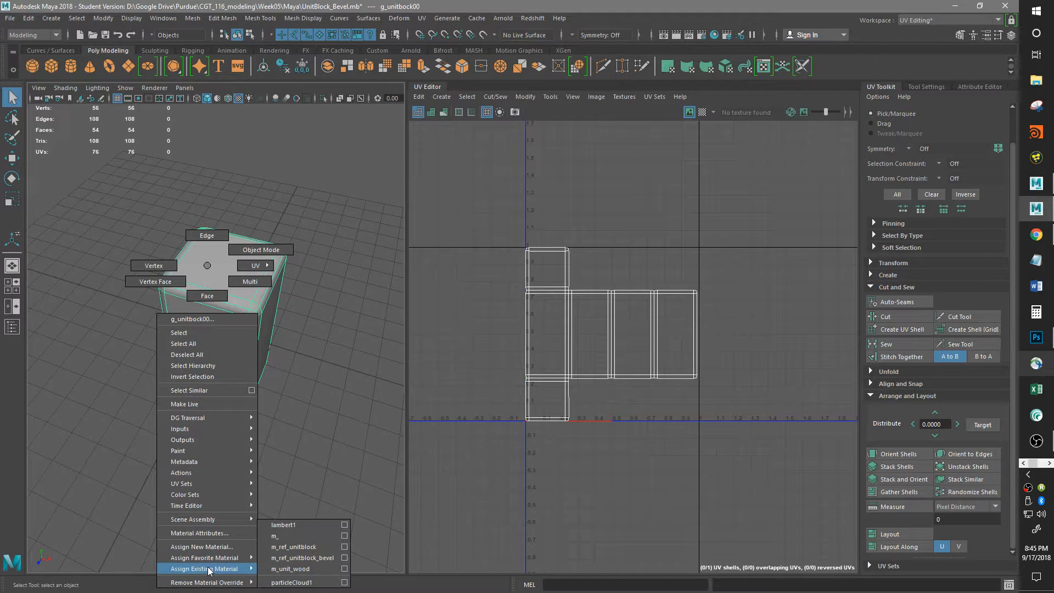
left_click(297, 558)
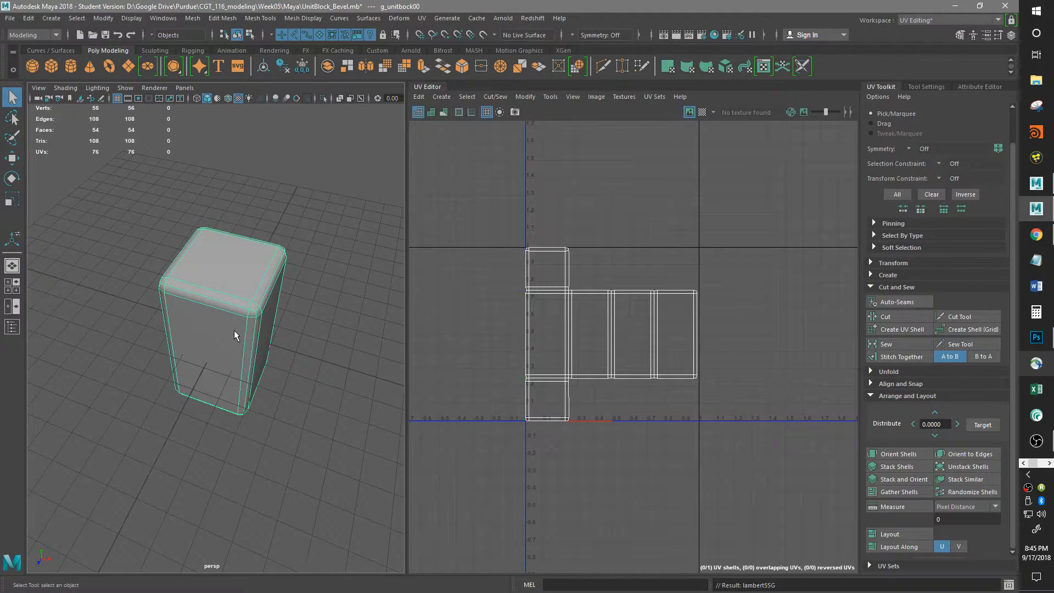
Step: Show textures in the perspective view and examine how Block_color.png falls across the block's faces and UV shell
left_click_drag(233, 331, 269, 310, "alt")
middle_click_drag(243, 300, 271, 353, "alt")
right_click_drag(273, 349, 336, 340, "alt")
mouse_move(241, 357)
left_mouse_down("alt")
mouse_move(306, 326)
mouse_move(321, 342)
mouse_move(275, 327)
mouse_move(275, 407)
mouse_move(238, 346)
left_mouse_up("alt")
scroll(592, 318, "up", 5)
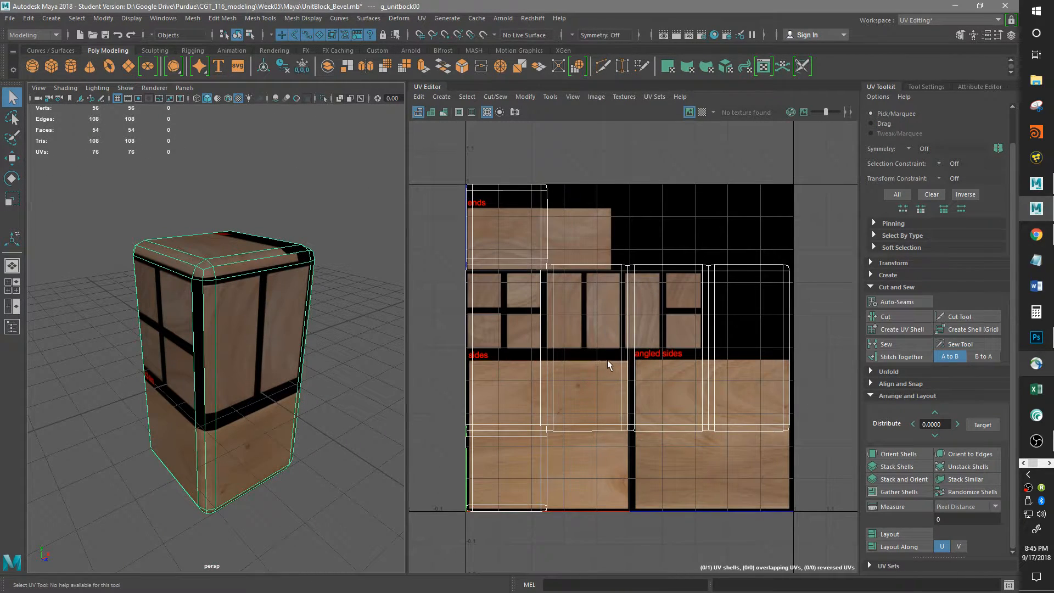
scroll(607, 353, "down", 2)
left_click_drag(260, 344, 236, 357, "alt")
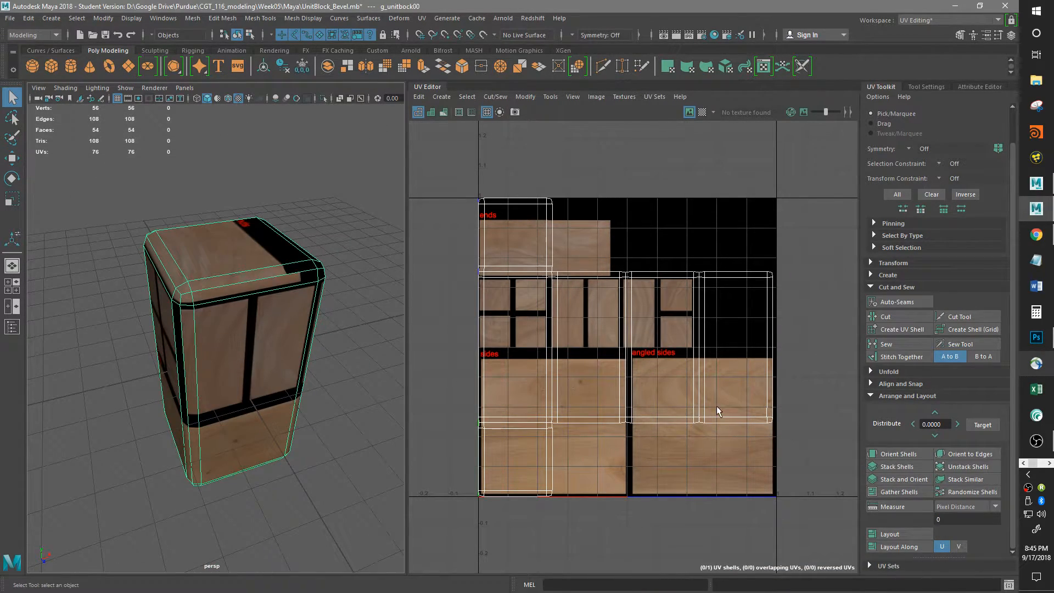
middle_click_drag(693, 351, 691, 305, "alt")
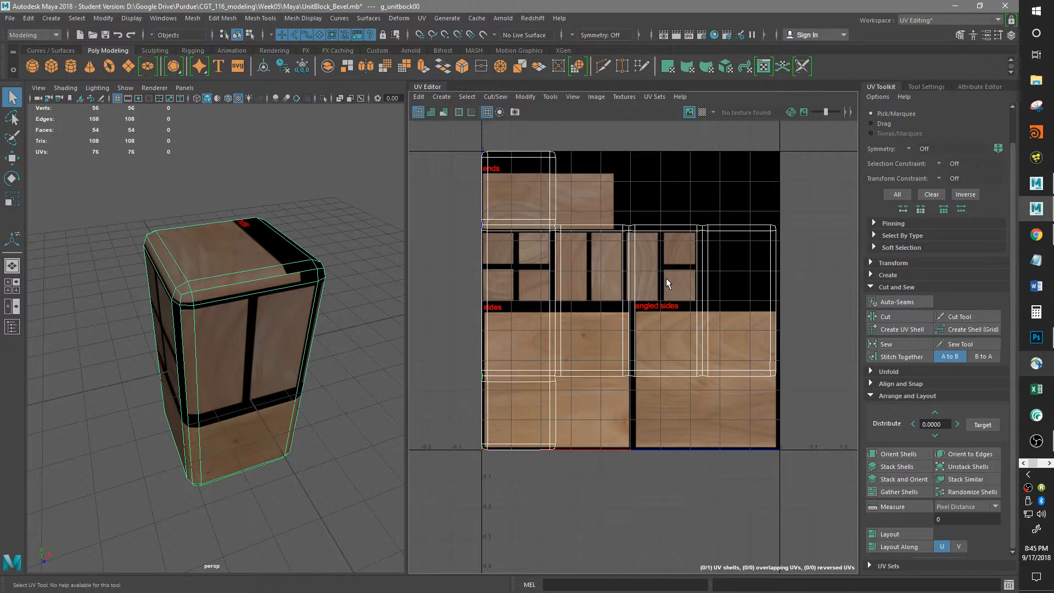
left_click_drag(254, 325, 296, 313, "alt")
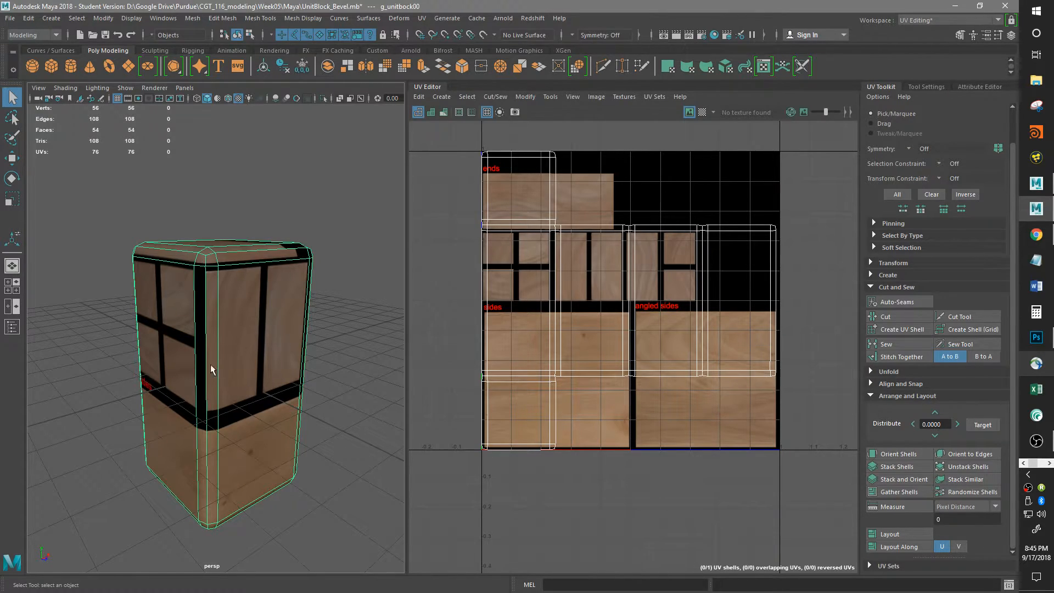
left_click_drag(170, 304, 277, 324, "alt")
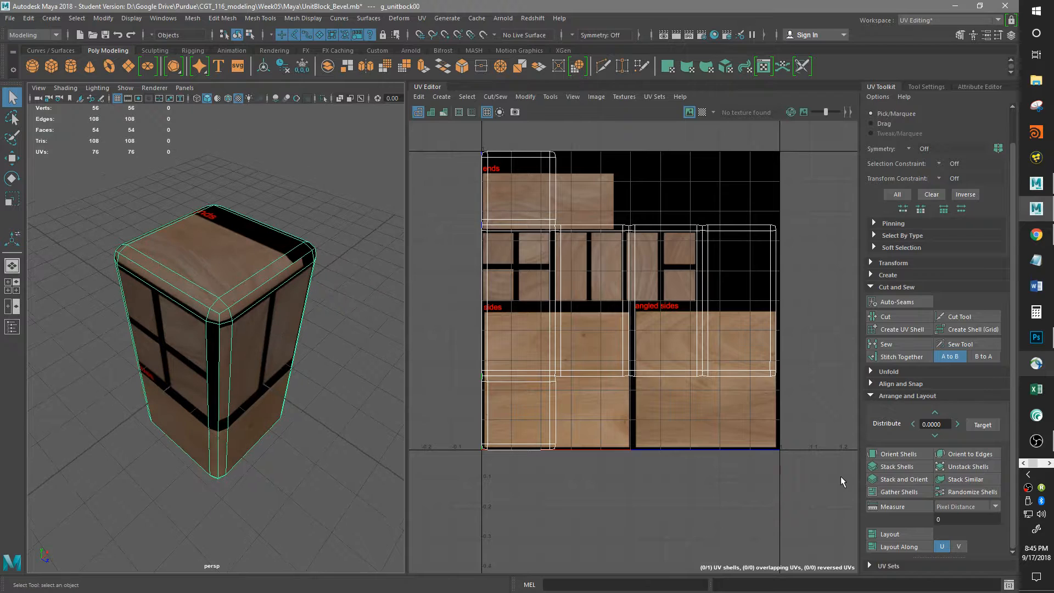
Step: Switch to face selection in the UV Editor and select all faces of the block's UV shell
right_click_drag(647, 385, 647, 362)
left_click_drag(809, 510, 463, 129)
scroll(561, 274, "up", 2)
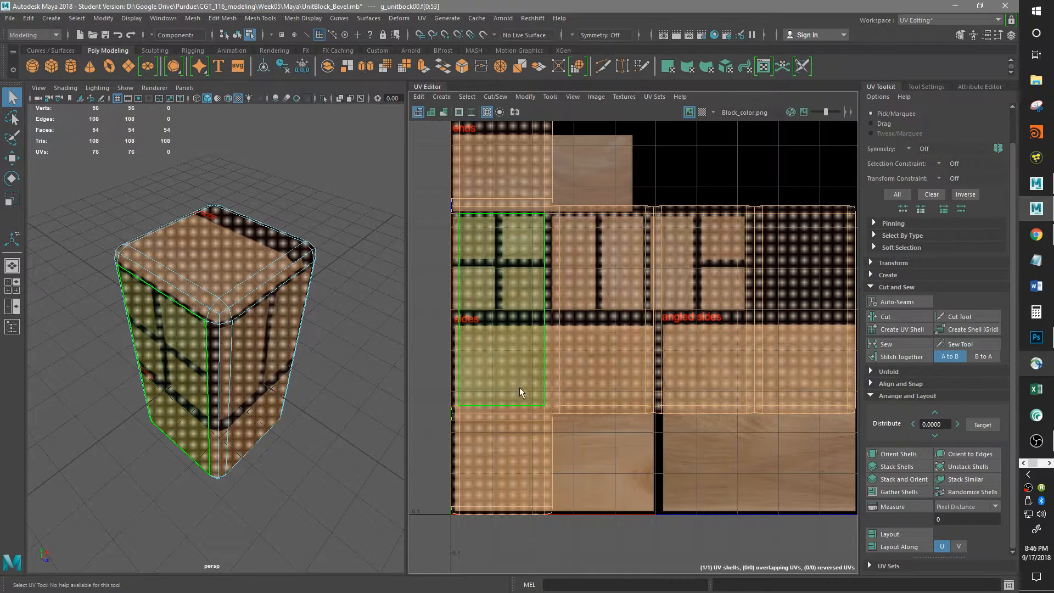
middle_click_drag(663, 432, 597, 438, "alt")
middle_click_drag(517, 355, 610, 367, "alt")
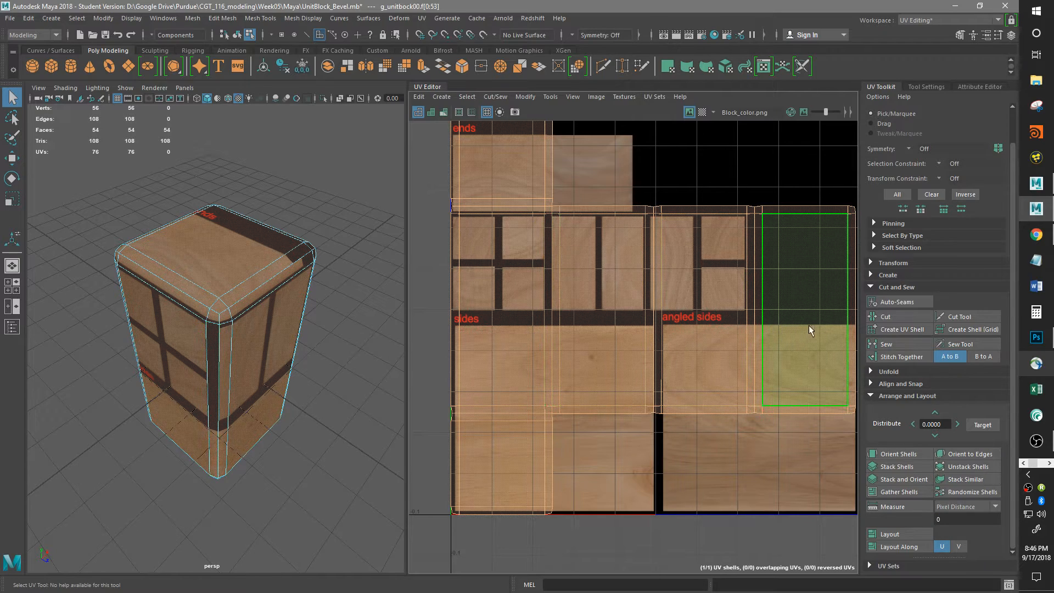
Step: Check the wood grain direction in the ref_UnitBlock.JPG photo, then close it and return to Maya's UV Editor
key("alt+Tab")
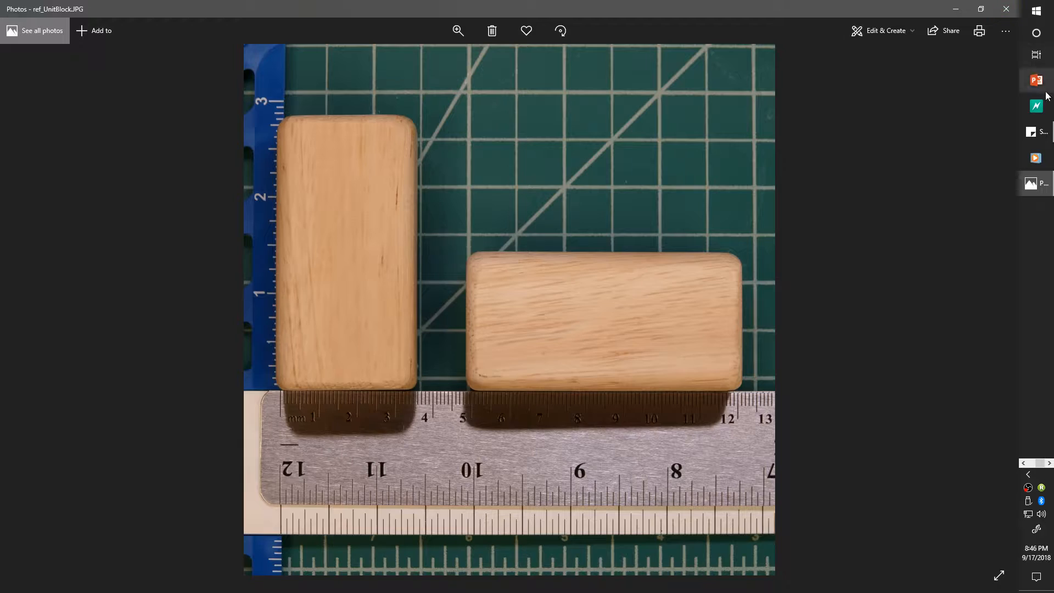
left_click(1007, 9)
scroll(582, 341, "down", 1)
left_click(642, 356)
left_click(624, 323)
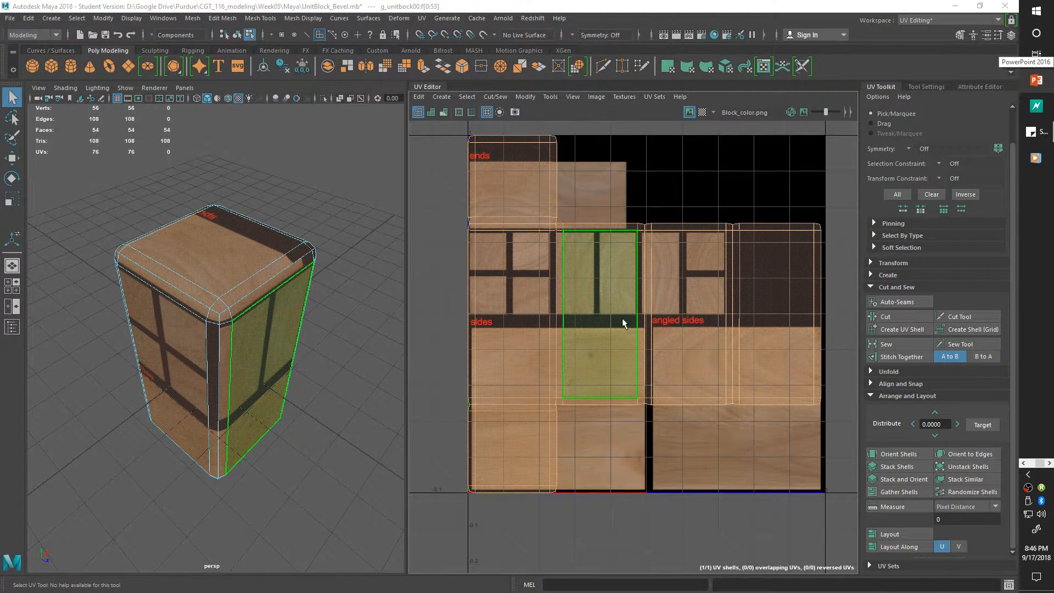
Step: Scale the UV shell to about half size, rotate it 90 degrees counterclockwise, and move it onto the "sides" wood area
middle_click_drag(632, 328, 622, 317, "alt")
key("r")
left_click_drag(635, 304, 595, 321)
key("e")
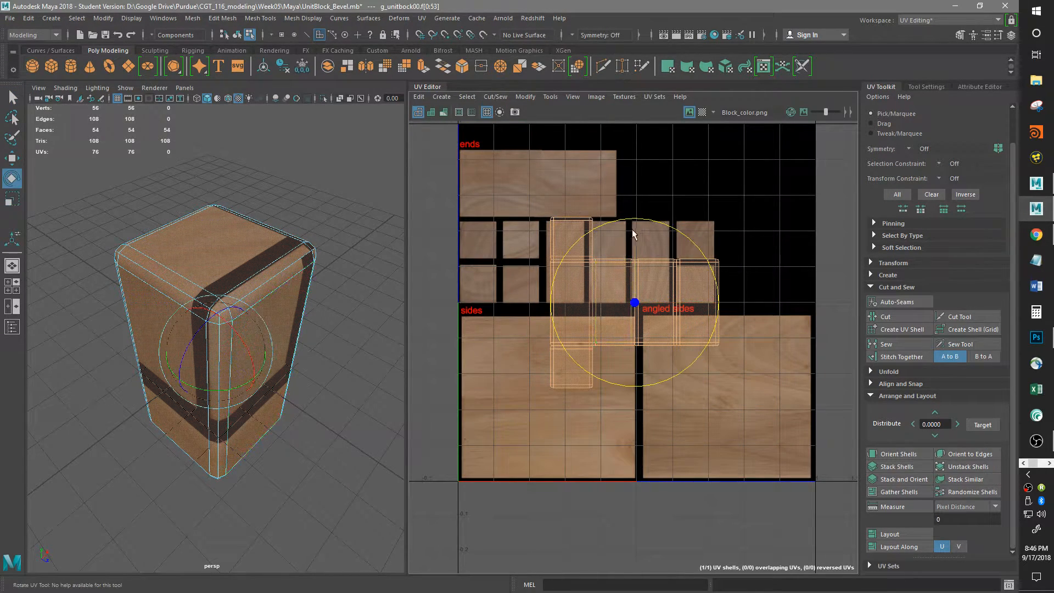
left_click_drag(635, 222, 574, 313)
key("w")
left_click_drag(638, 305, 561, 403)
scroll(566, 406, "up", 4)
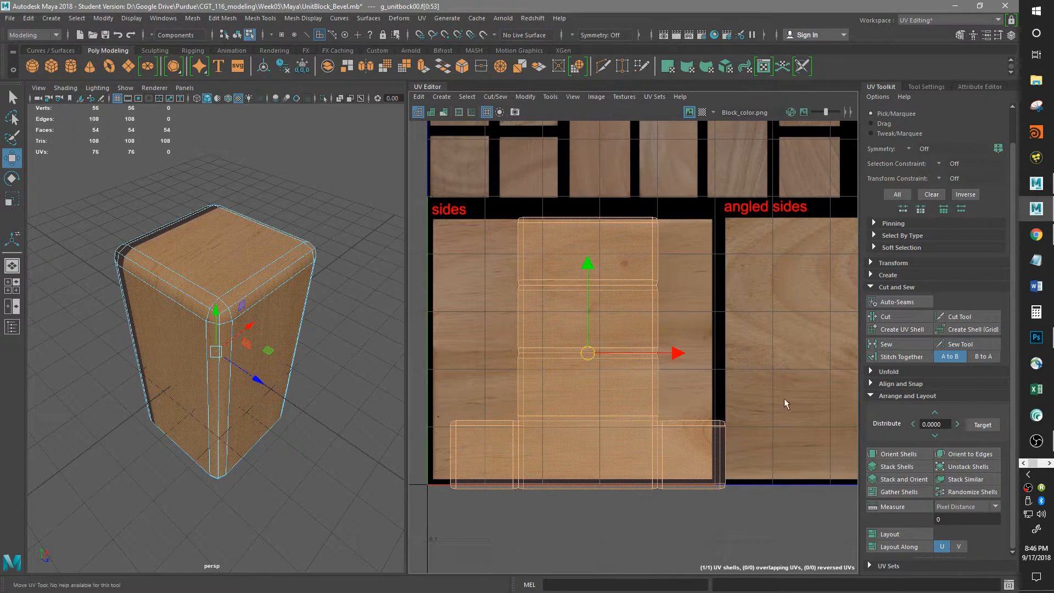
Step: Scale the UV shell down slightly and reposition it to fit entirely inside the "sides" wood area
key("r")
left_click_drag(590, 358, 581, 353)
key("w")
left_click_drag(588, 313, 586, 302)
left_click_drag(664, 350, 646, 350)
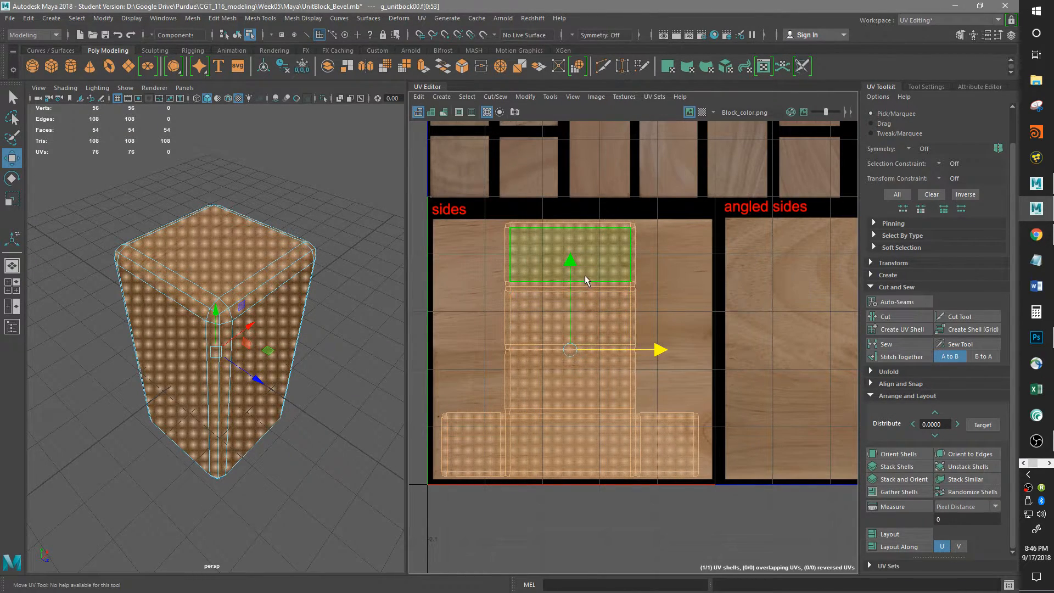
left_click_drag(568, 275, 568, 274)
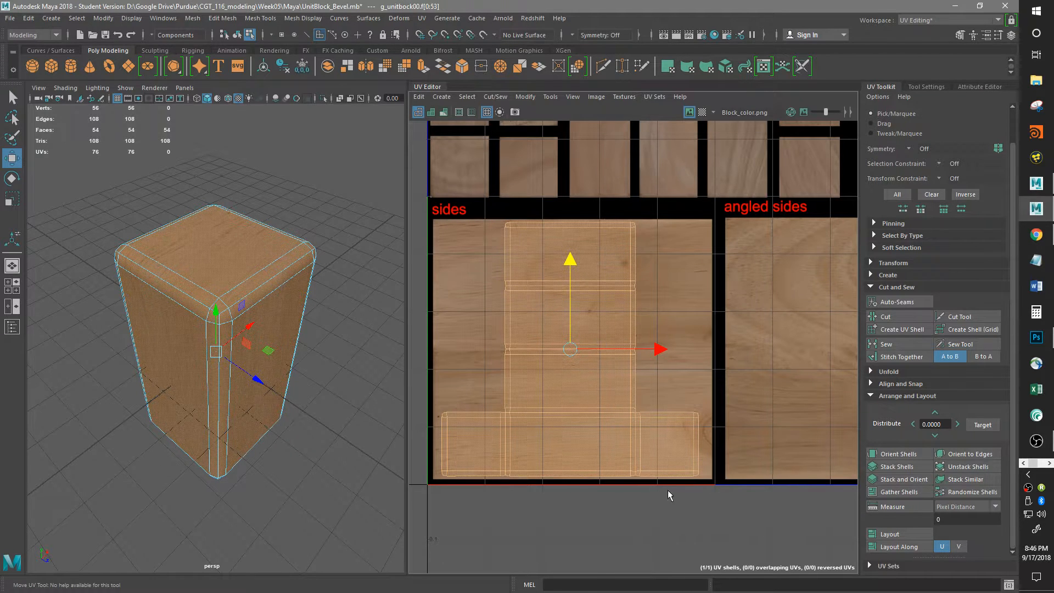
Step: Examine the UV shell's fit within the "sides" area and the end-grain pieces in the "ends" area of the texture
scroll(637, 469, "up", 1)
scroll(637, 472, "up", 1)
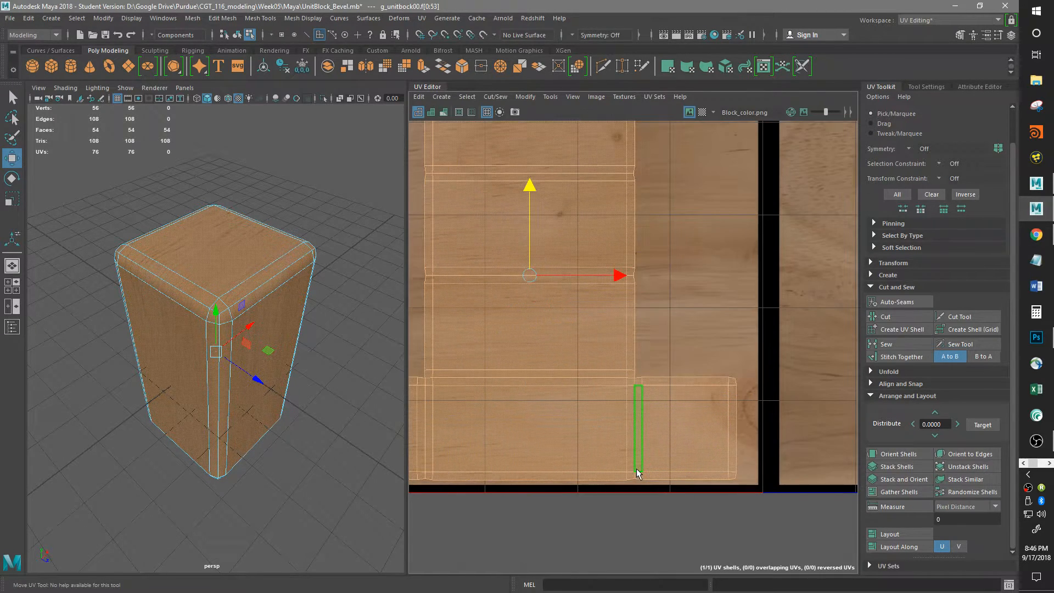
scroll(683, 440, "down", 1)
right_click_drag(719, 488, 697, 499, "alt")
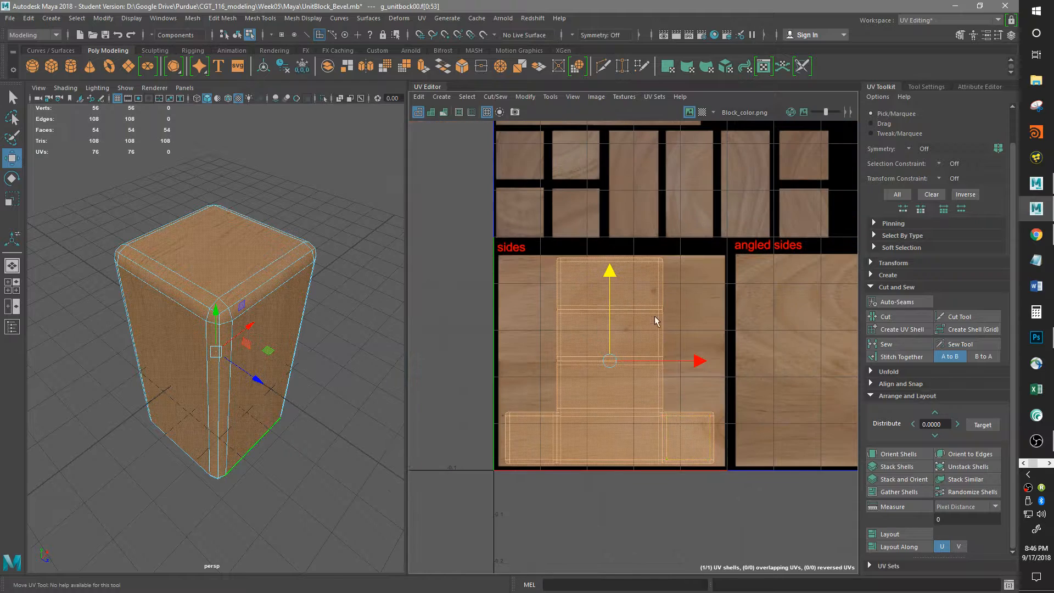
middle_click_drag(629, 213, 653, 332, "alt")
right_click_drag(584, 288, 584, 256, "alt")
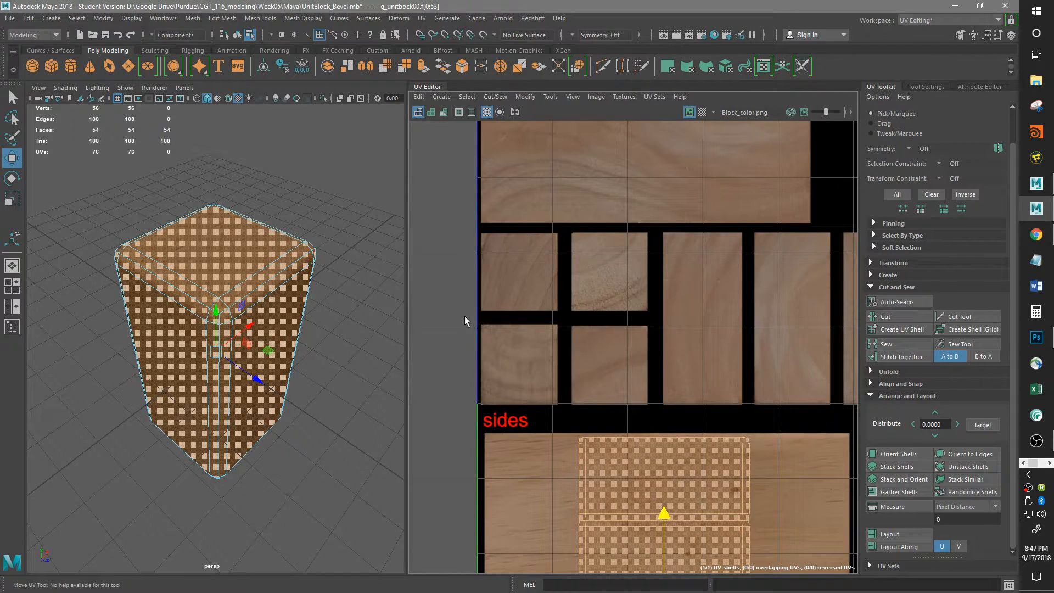
scroll(617, 268, "up", 1)
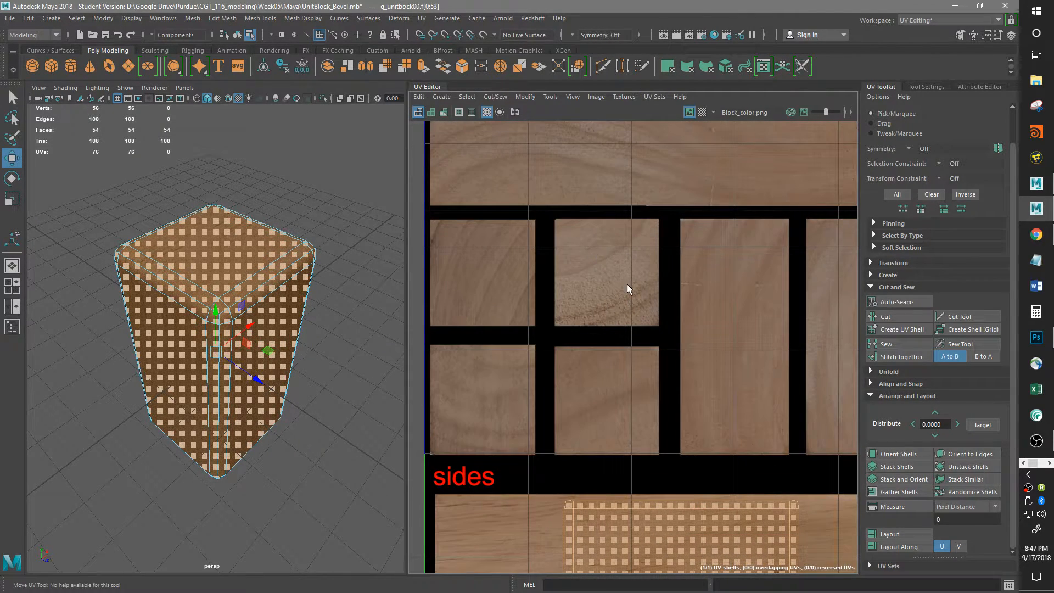
scroll(627, 285, "down", 2)
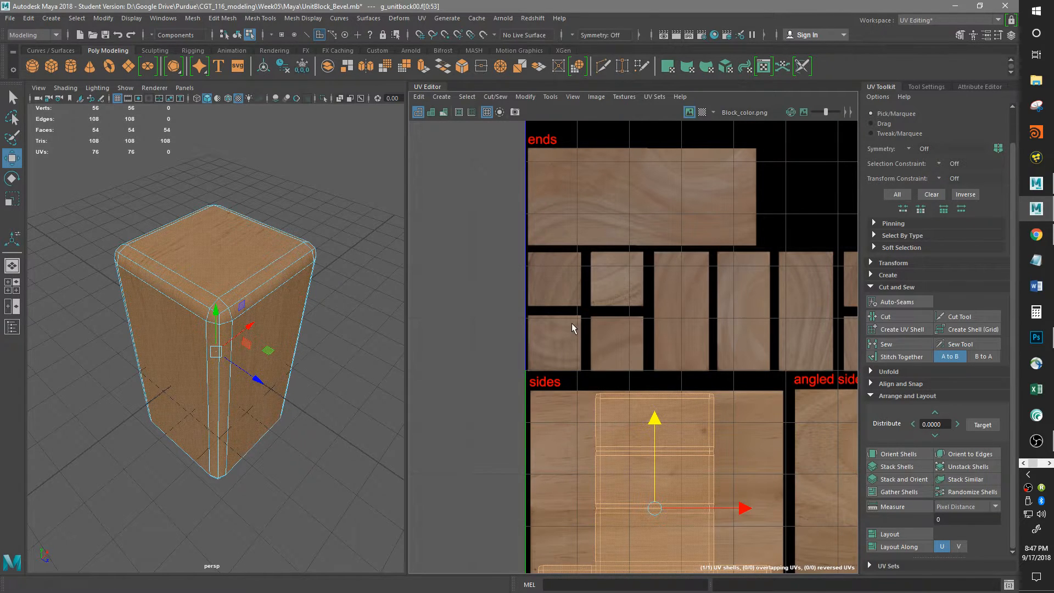
middle_click_drag(572, 322, 542, 395, "alt")
middle_click_drag(729, 369, 572, 203, "alt")
middle_click_drag(460, 369, 647, 297, "alt")
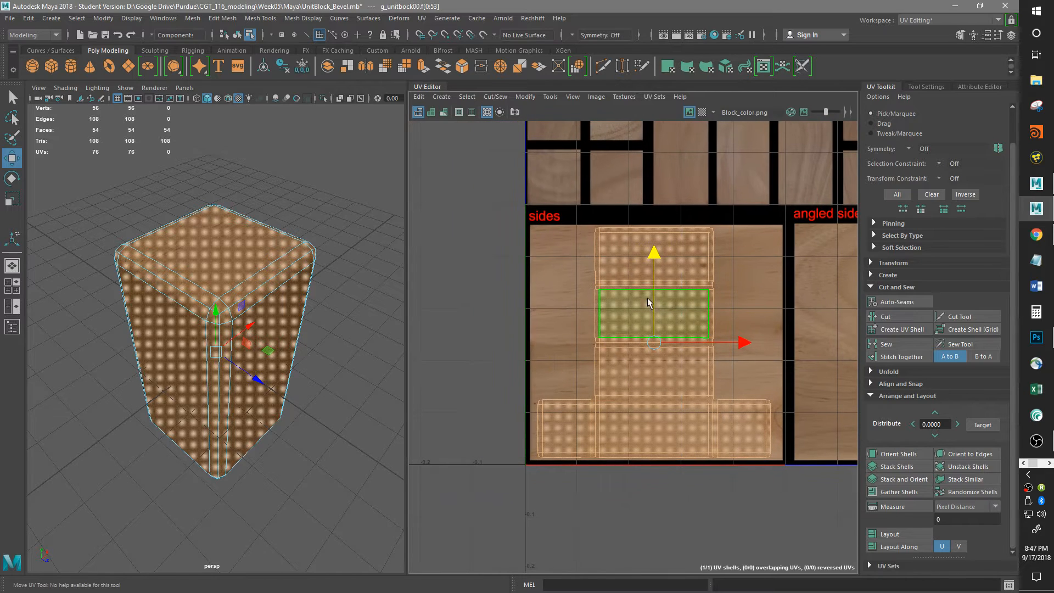
Step: Cut the UV edges joining the two end-cap sections to the central strip of side faces, separating them into their own shells
scroll(763, 458, "up", 3)
scroll(686, 409, "up", 2)
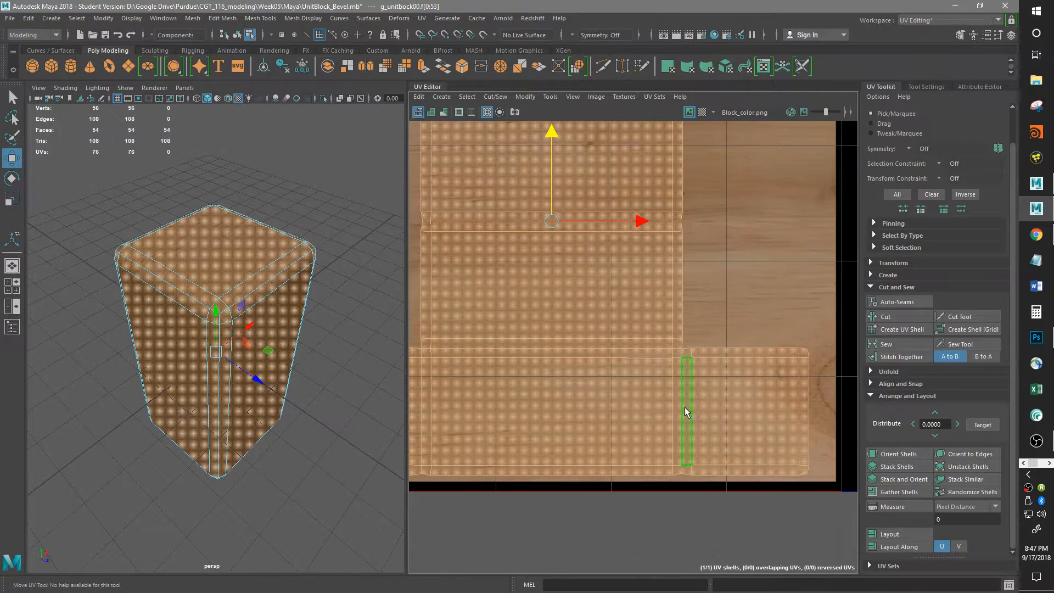
left_click_drag(829, 486, 685, 278)
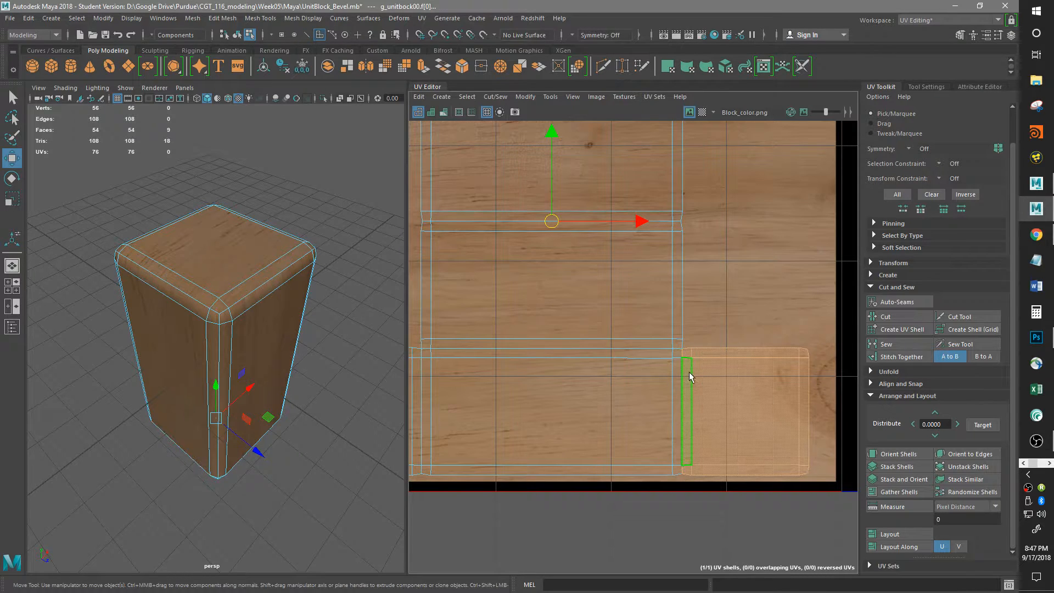
right_click_drag(687, 393, 683, 357)
left_click(683, 416)
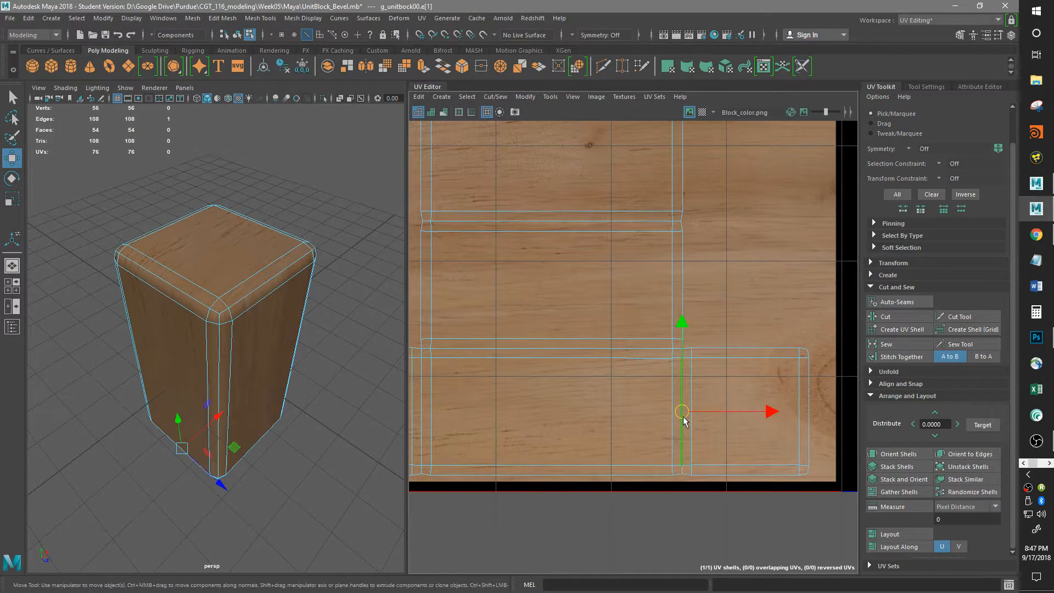
middle_click_drag(589, 446, 767, 391, "alt")
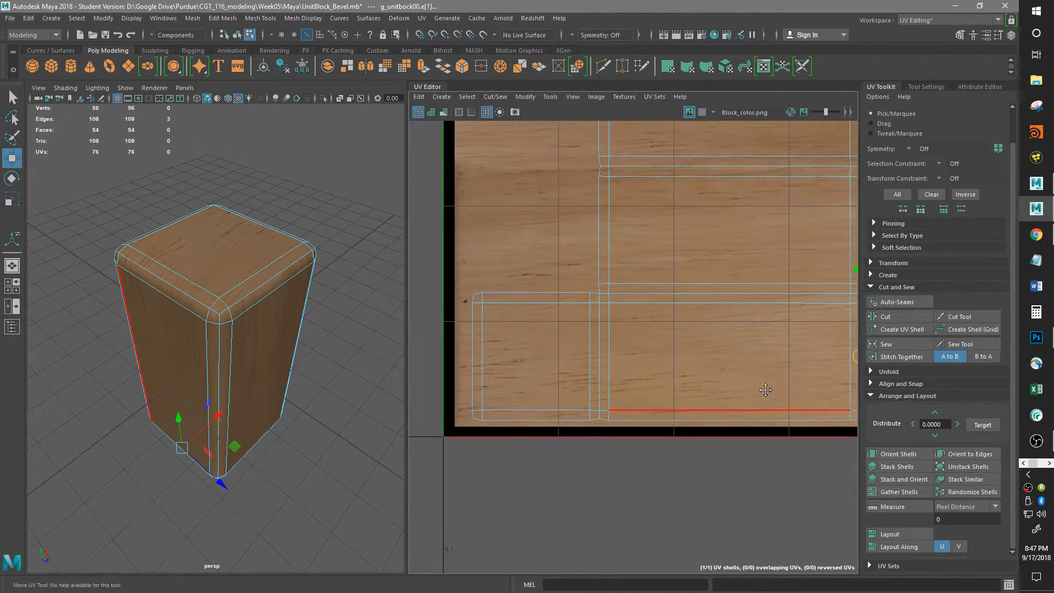
left_click(598, 358, "shift")
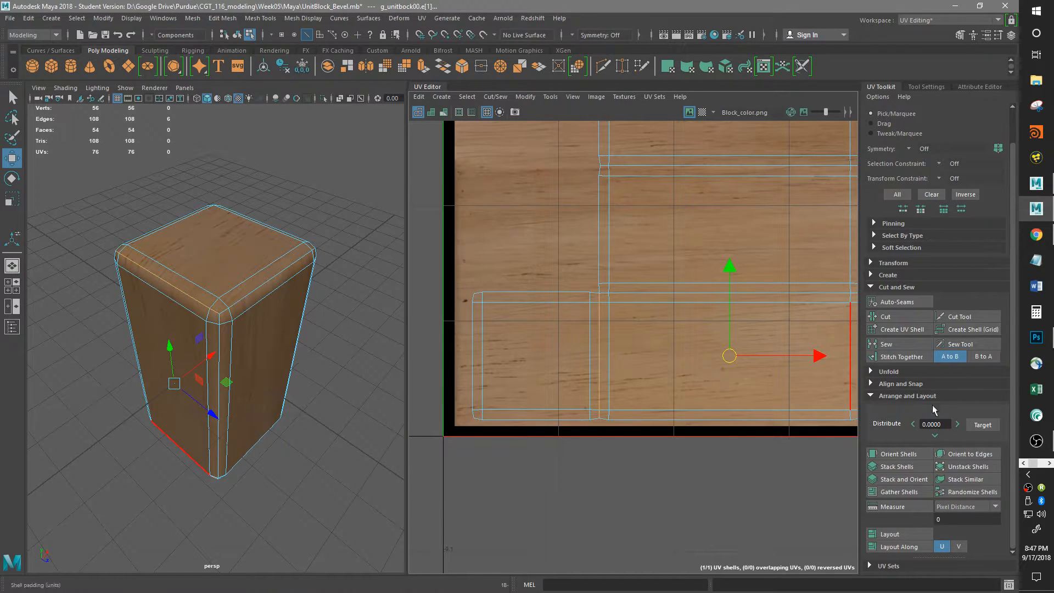
left_click(892, 316)
Step: Select both end-cap shells and move them up together from the "sides" area into the "ends" area
middle_click_drag(570, 425, 429, 487, "alt")
middle_click_drag(699, 447, 849, 360, "alt")
right_click_drag(849, 359, 777, 386, "alt")
right_click_drag(540, 350, 546, 374)
double_click(549, 350)
scroll(651, 355, "down", 3)
middle_click_drag(684, 374, 564, 459, "alt")
double_click(712, 384, "shift")
scroll(664, 401, "down", 2)
middle_click_drag(663, 401, 684, 550, "alt")
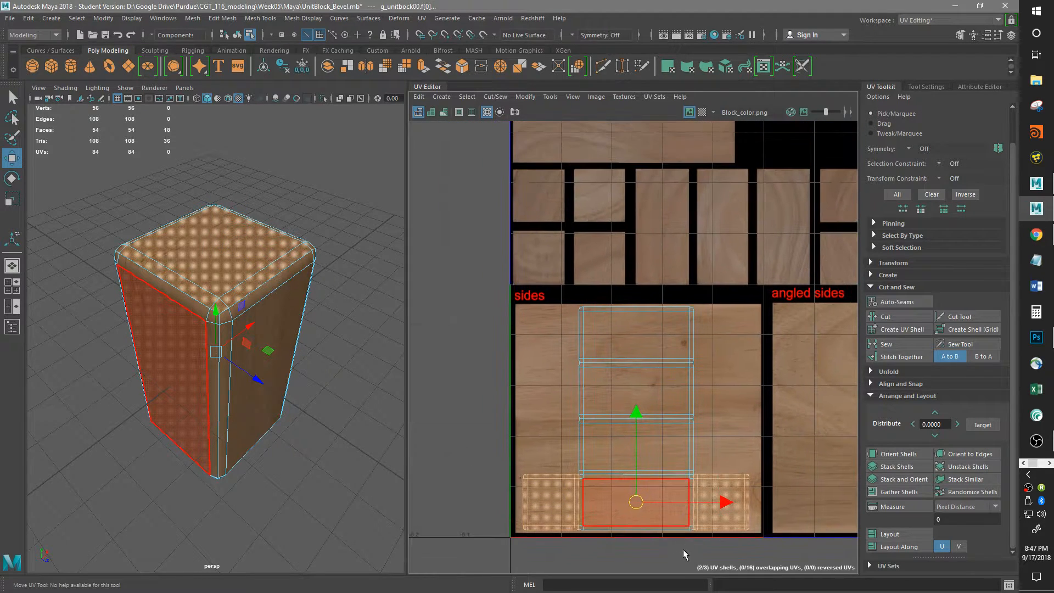
left_click_drag(637, 410, 650, 149)
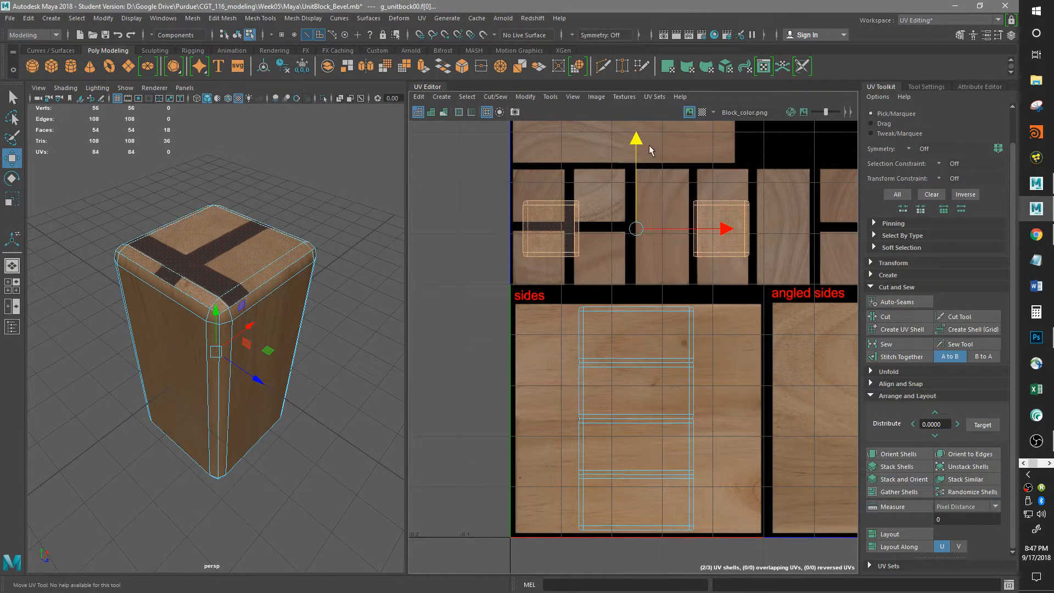
Step: Place the first end-cap shell over the upper-left square end-grain piece and the second over the square piece beside it
scroll(650, 151, "up", 3)
middle_click_drag(620, 278, 743, 270, "alt")
left_click_drag(750, 302, 717, 219)
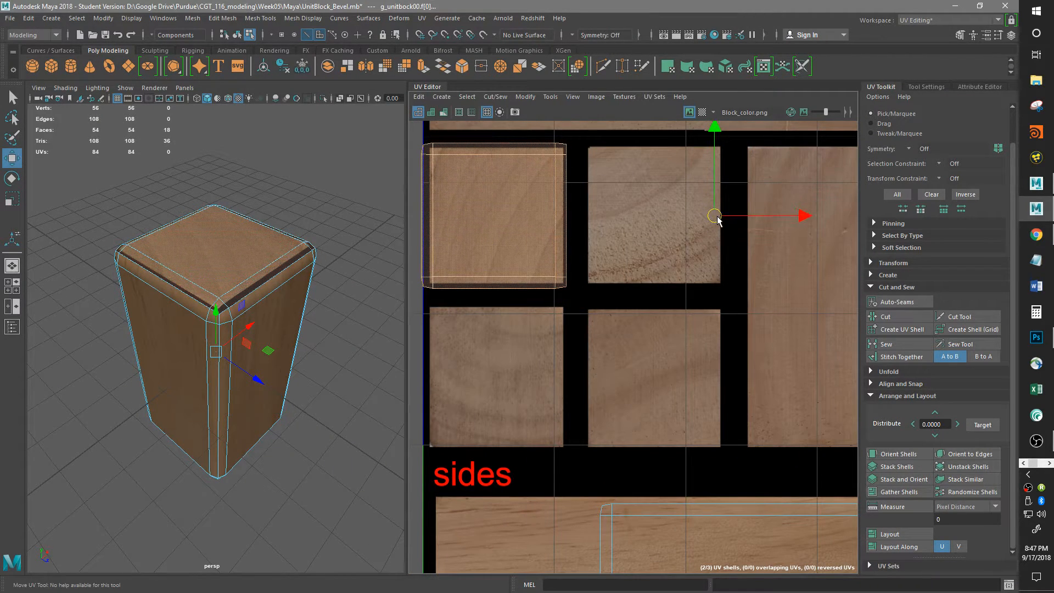
scroll(659, 255, "down", 5)
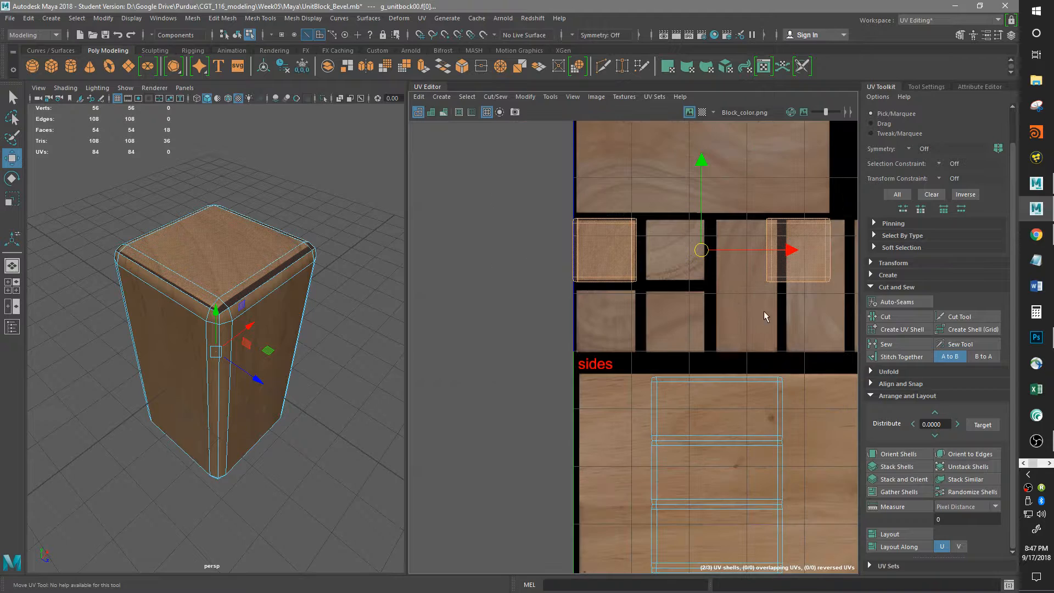
left_click(808, 264)
left_click_drag(799, 250, 675, 253)
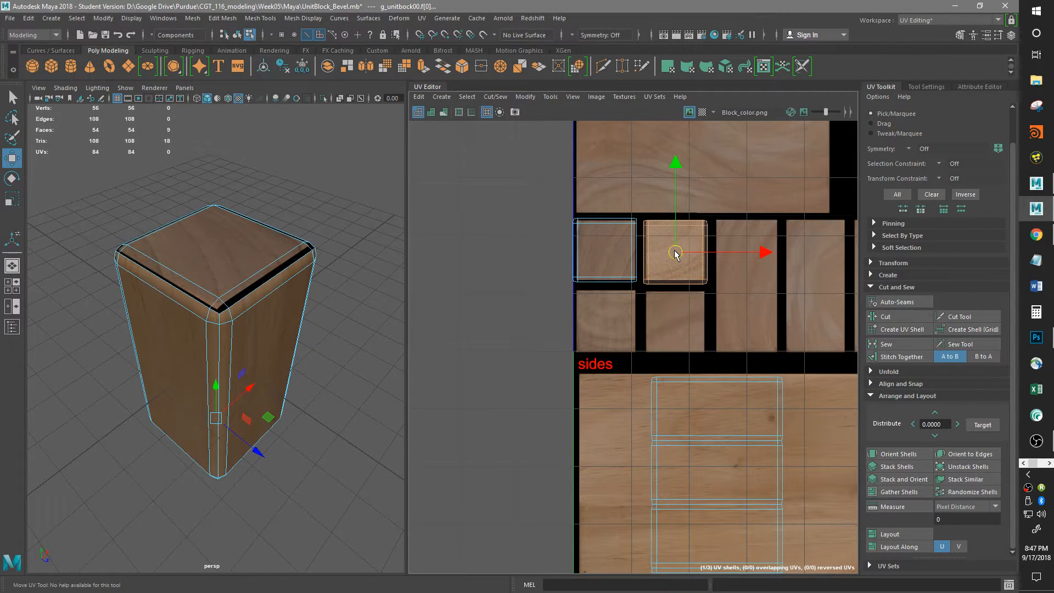
Step: Scale the first end-cap shell down slightly and shift it horizontally to fit inside its square end-grain piece
scroll(621, 257, "up", 5)
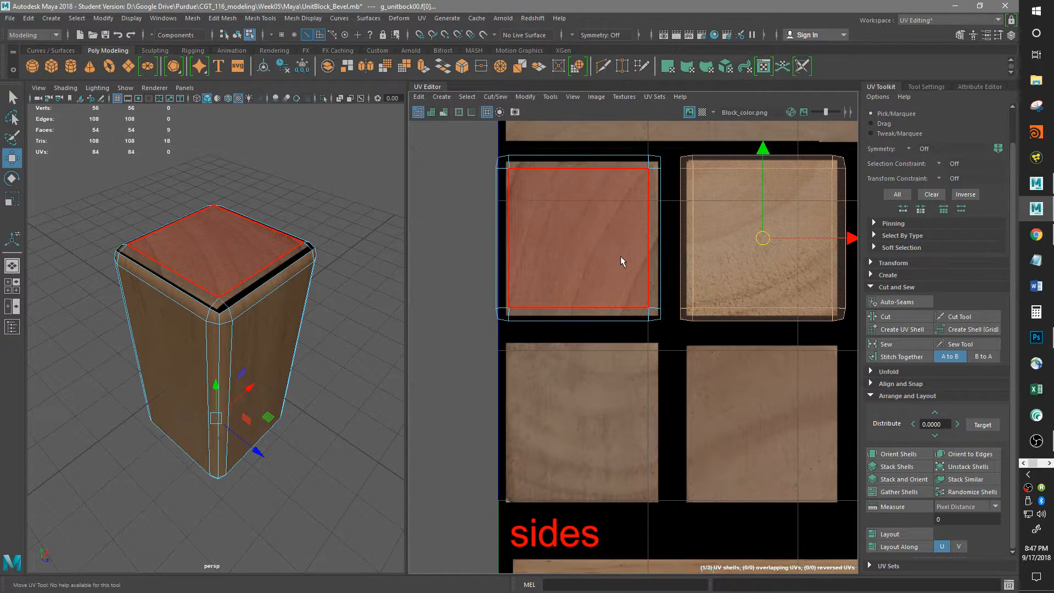
left_click(621, 256)
key("r")
left_click_drag(586, 236, 567, 240)
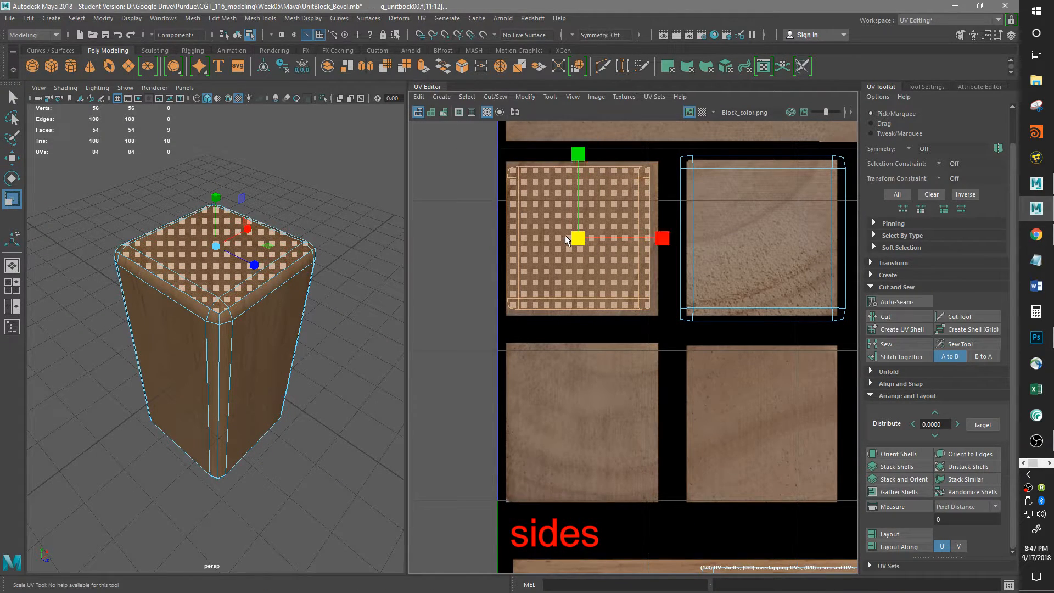
key("w")
left_click_drag(666, 237, 670, 236)
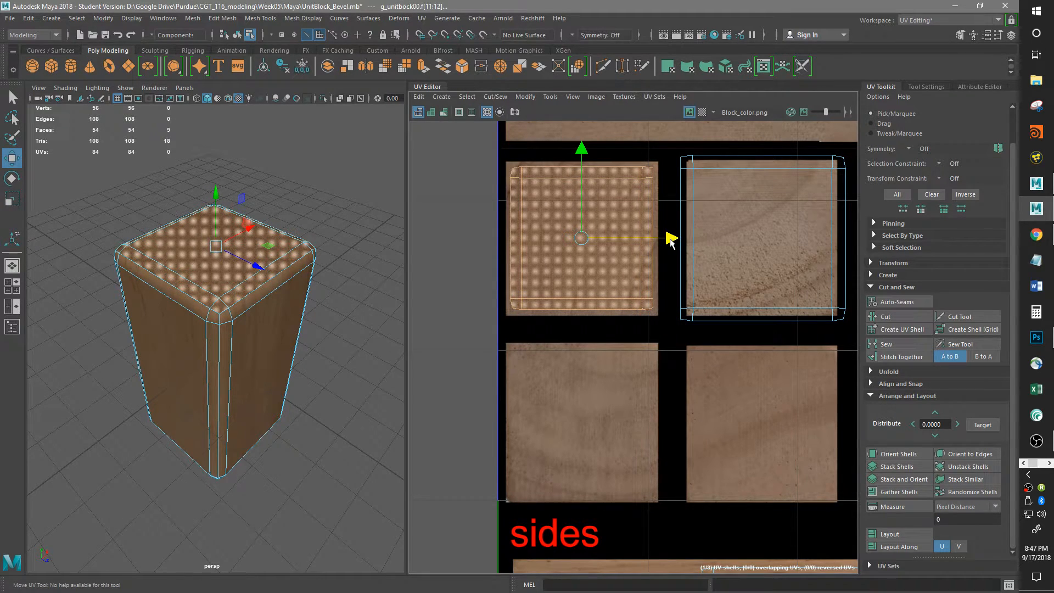
Step: Scale the second end-cap shell down slightly to fit inside its square end-grain piece
left_click(765, 252)
key("r")
left_click_drag(763, 238, 758, 242)
left_click_drag(755, 237, 753, 237)
Step: Return to object mode, deselect the block, and examine the wood grain on its sides, ends and beveled edges
left_click_drag(291, 345, 297, 309, "alt")
right_click_drag(263, 266, 311, 251)
left_click(312, 252)
left_click_drag(320, 276, 238, 396, "alt")
right_click_drag(237, 397, 150, 438, "alt")
left_click_drag(151, 438, 278, 412, "alt")
right_click_drag(278, 412, 230, 354, "alt")
left_click_drag(230, 353, 278, 358, "alt")
right_click_drag(278, 358, 144, 431, "alt")
left_click_drag(145, 432, 212, 354, "alt")
scroll(211, 349, "up", 9)
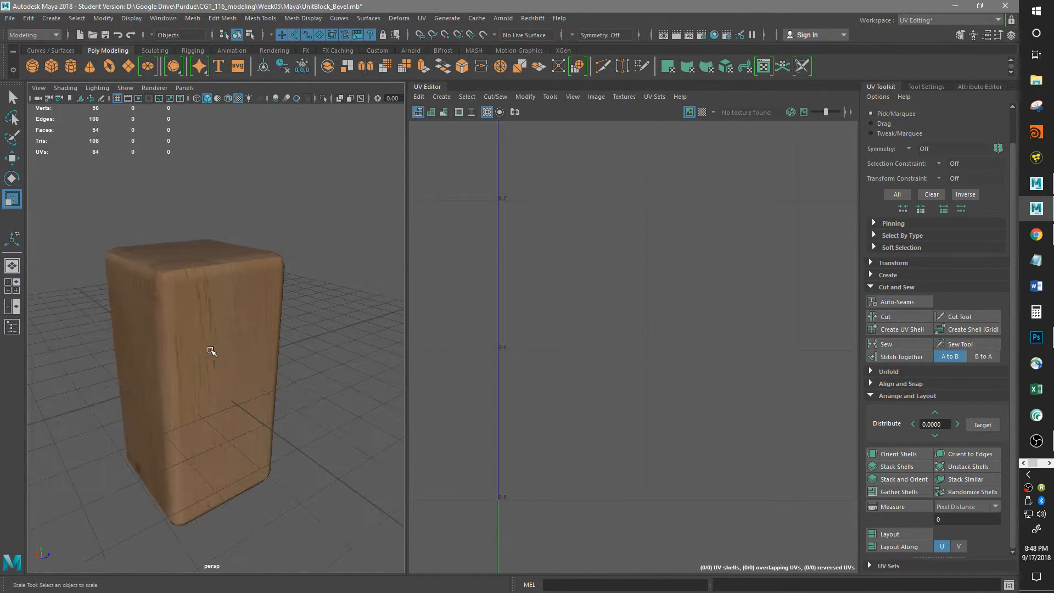
scroll(210, 346, "down", 4)
left_click_drag(209, 300, 167, 334, "alt")
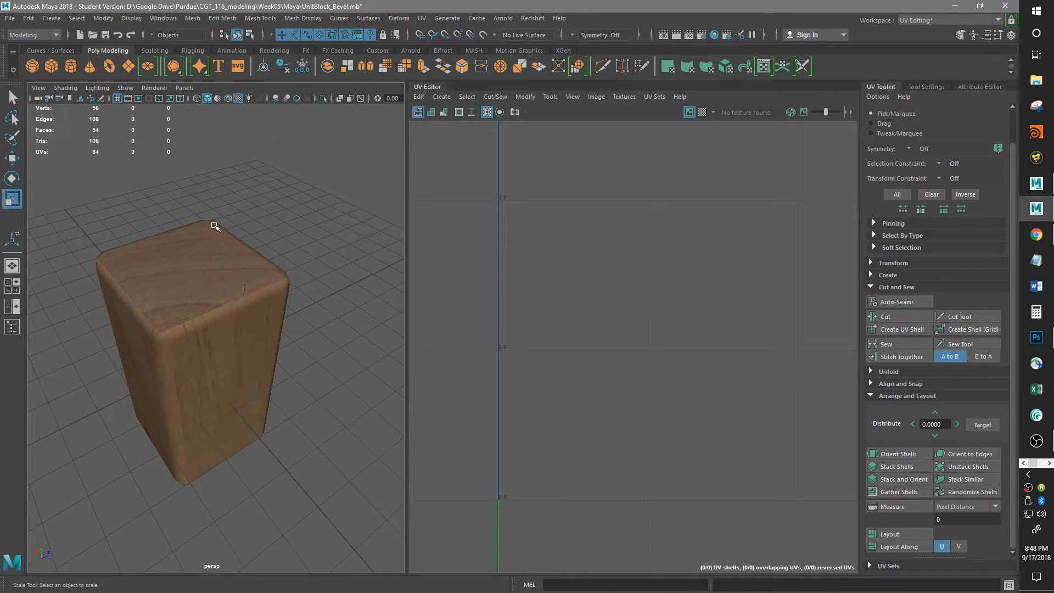
left_click_drag(113, 290, 278, 345, "alt")
scroll(617, 373, "down", 6)
Step: Select the block and compare the side shell's placement in the "sides" area with the grain on the block's side faces
left_click(247, 354)
scroll(550, 407, "down", 4)
middle_click_drag(651, 424, 630, 349, "alt")
scroll(630, 379, "up", 5)
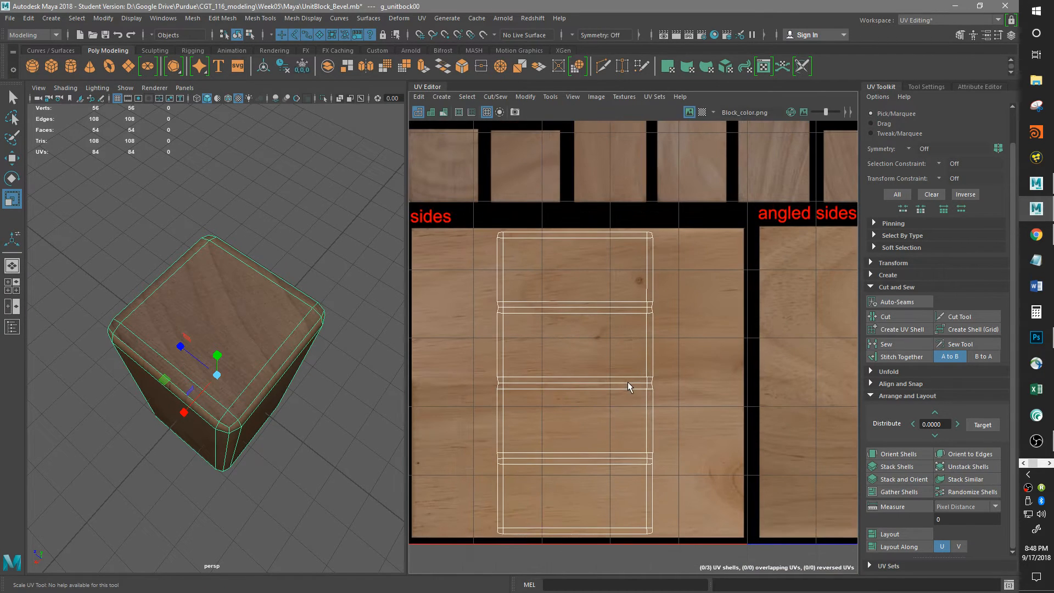
middle_click_drag(604, 387, 623, 348, "alt")
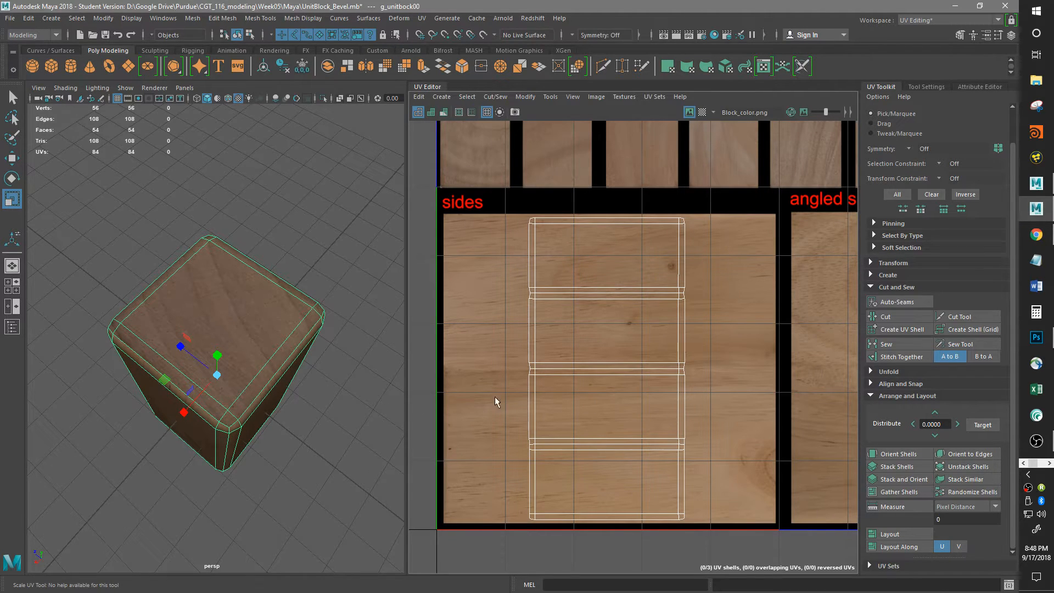
left_click_drag(301, 415, 163, 483, "alt")
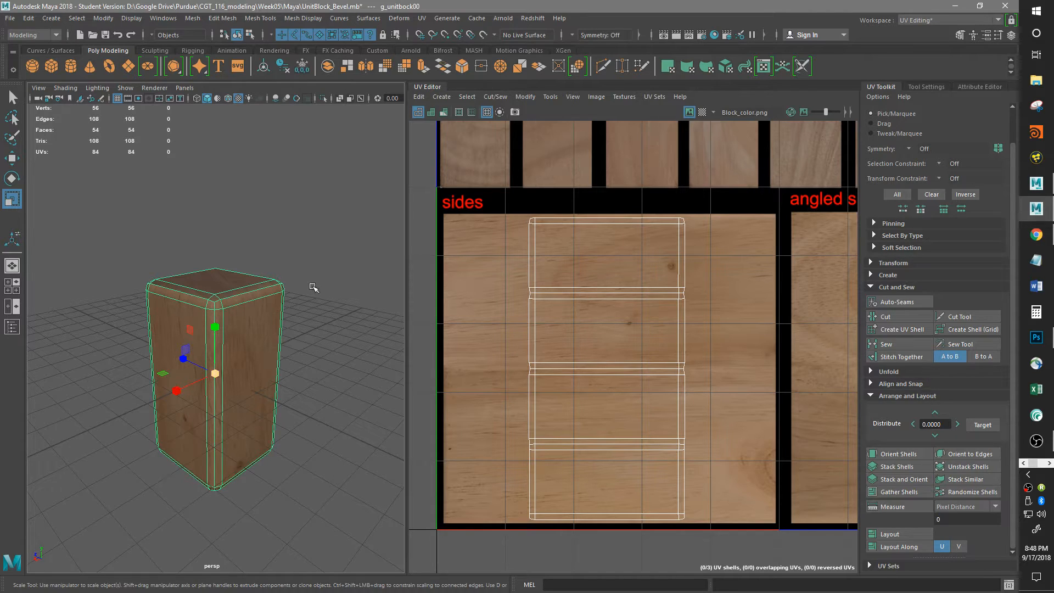
left_click(308, 234)
left_click_drag(271, 230, 296, 287, "alt")
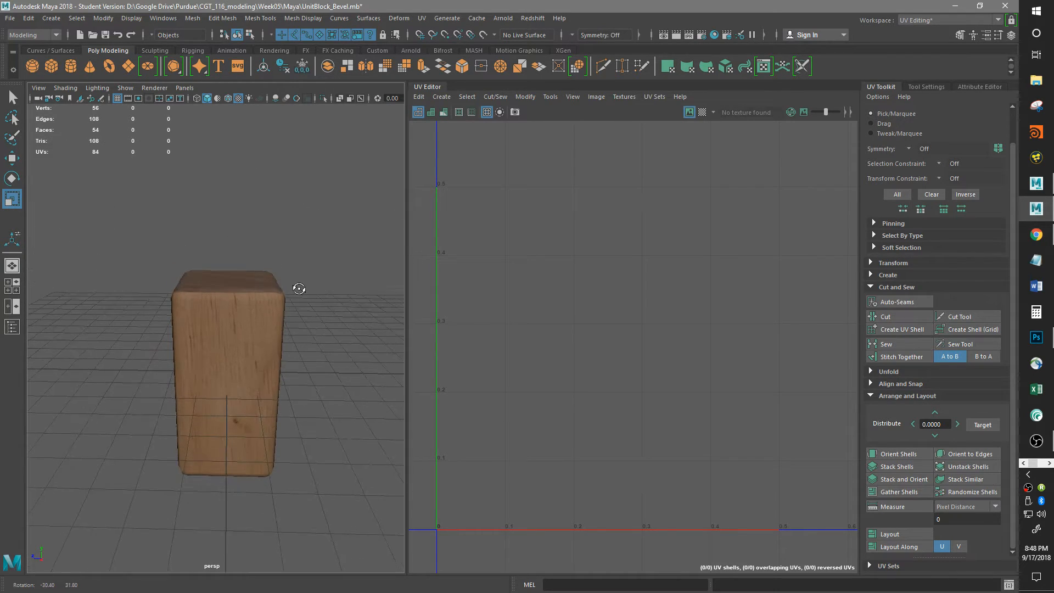
left_click(228, 323)
left_click_drag(233, 328, 251, 459, "alt")
left_click_drag(293, 357, 224, 382, "alt")
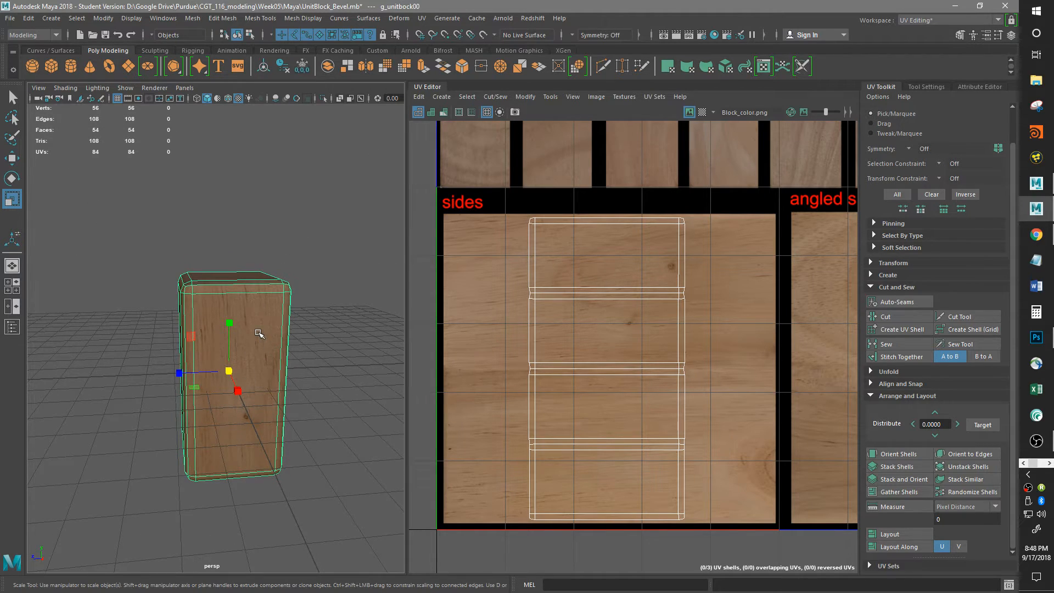
scroll(259, 332, "down", 4)
scroll(259, 331, "up", 2)
mouse_move(259, 331)
left_mouse_down("alt")
mouse_move(203, 355)
mouse_move(223, 331)
mouse_move(242, 363)
mouse_move(261, 349)
left_mouse_up("alt")
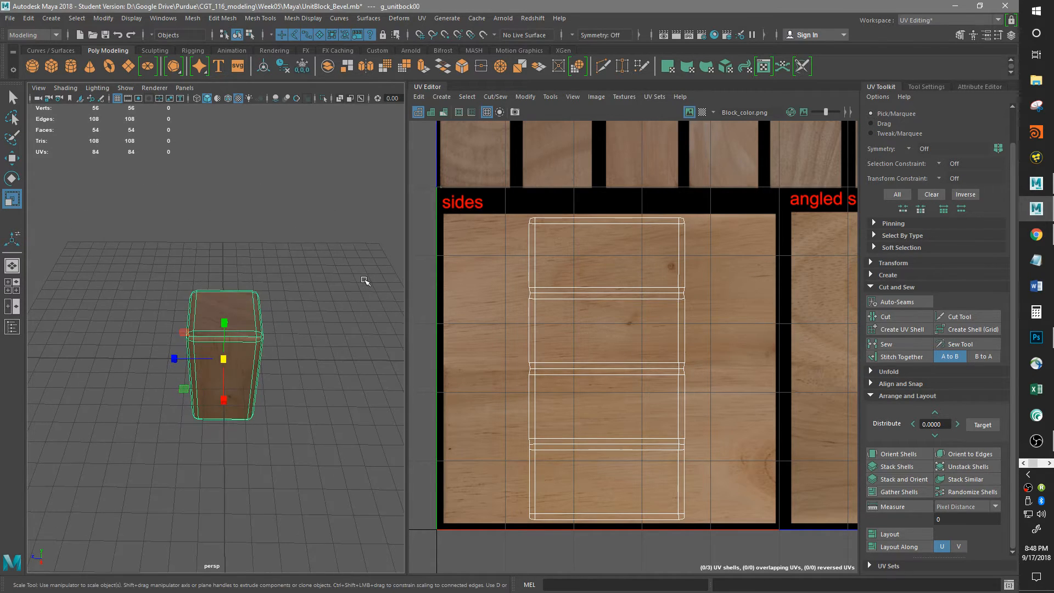
Step: Examine the end-cap shells on their end-grain pieces and compare them with the block's top and beveled edges
scroll(648, 174, "down", 4)
scroll(667, 301, "up", 2)
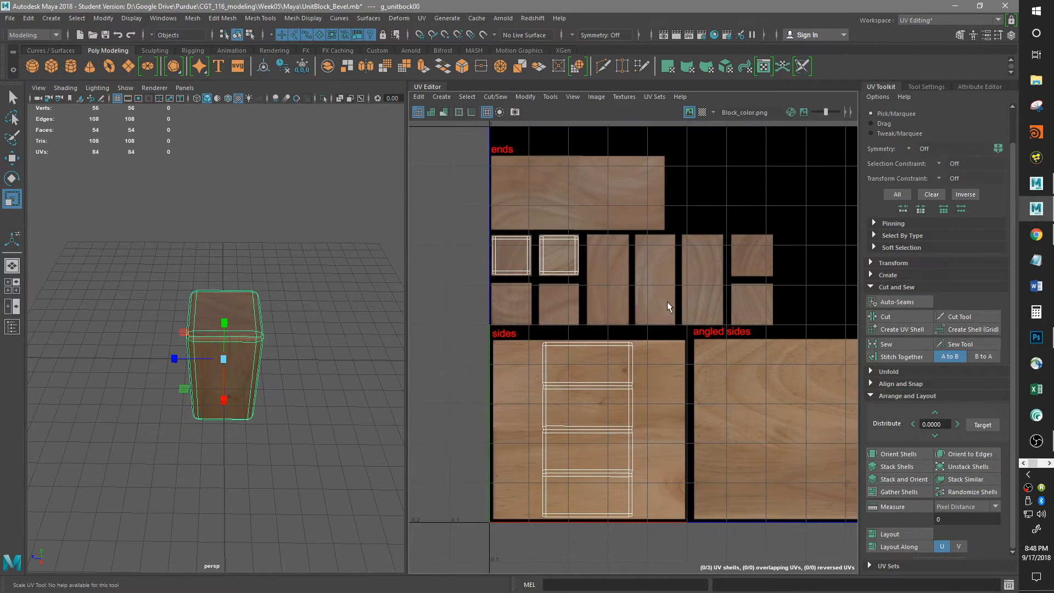
scroll(588, 253, "up", 5)
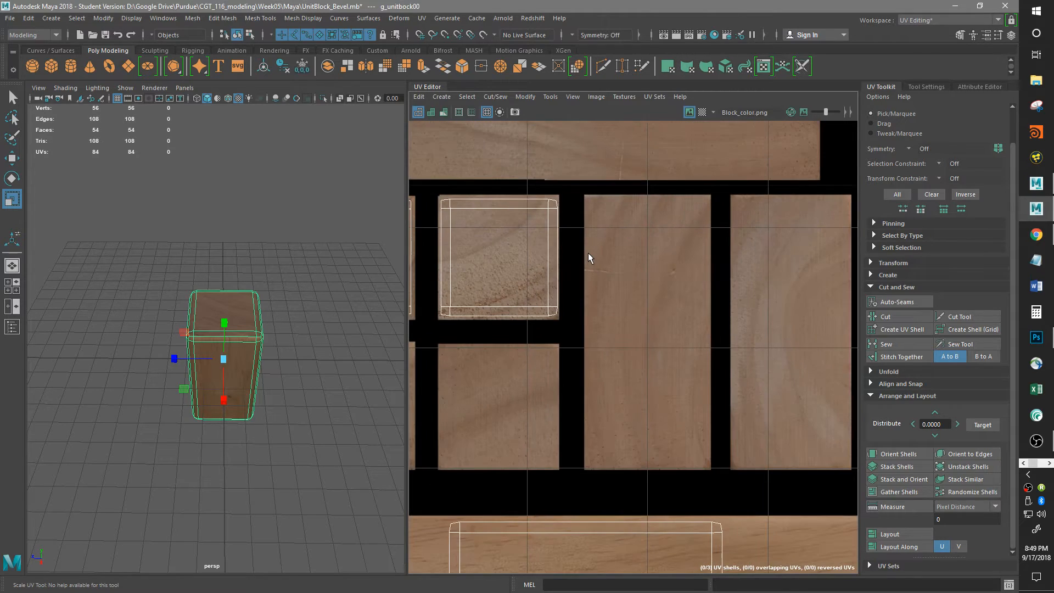
scroll(604, 261, "up", 1)
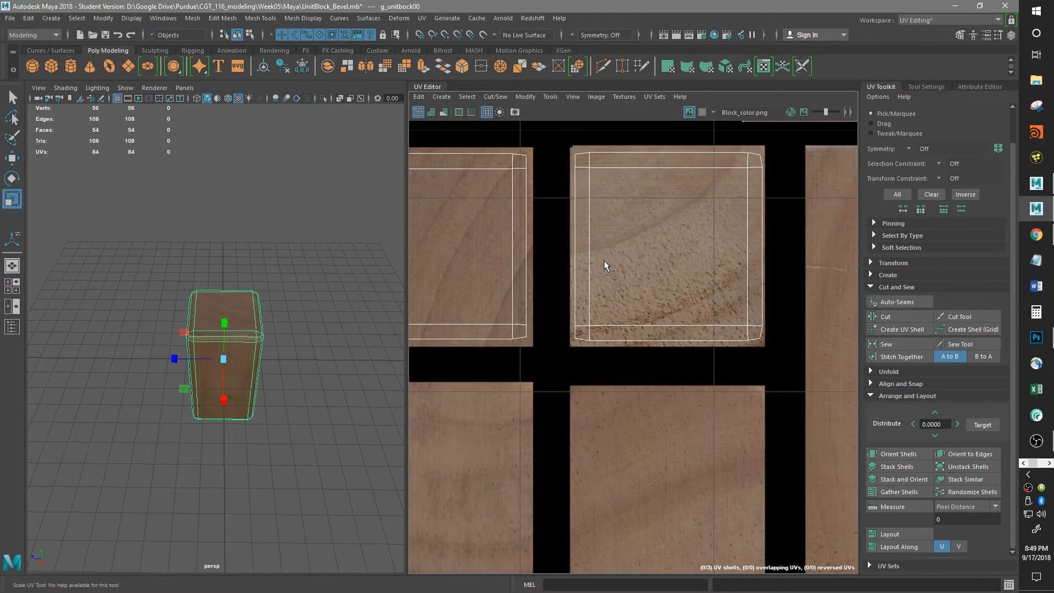
scroll(603, 260, "down", 5)
scroll(602, 259, "down", 1)
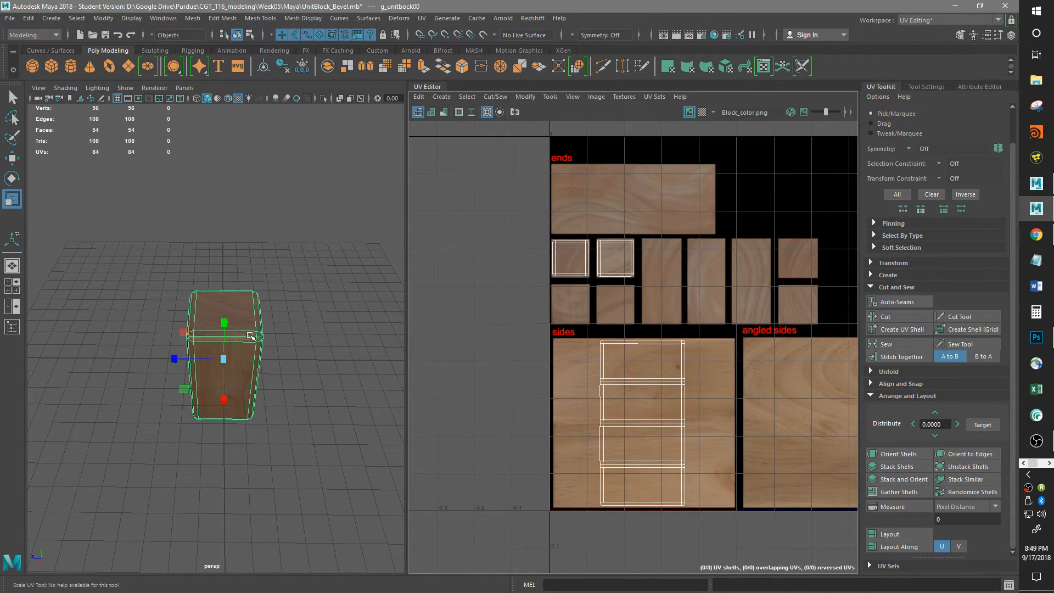
scroll(253, 340, "up", 5)
scroll(259, 345, "down", 3)
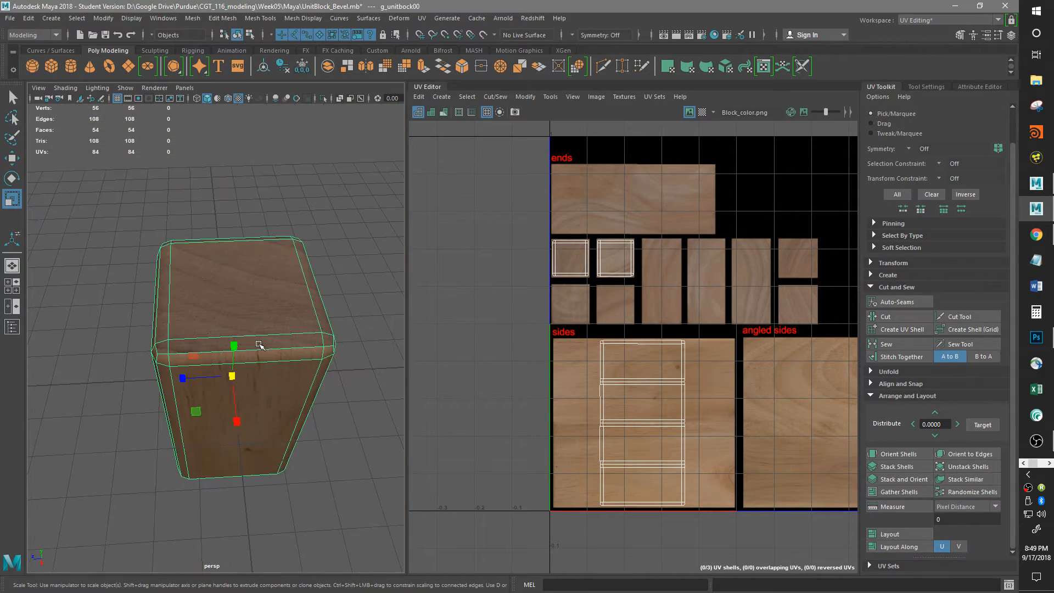
scroll(259, 345, "down", 2)
left_click_drag(317, 321, 304, 295, "alt")
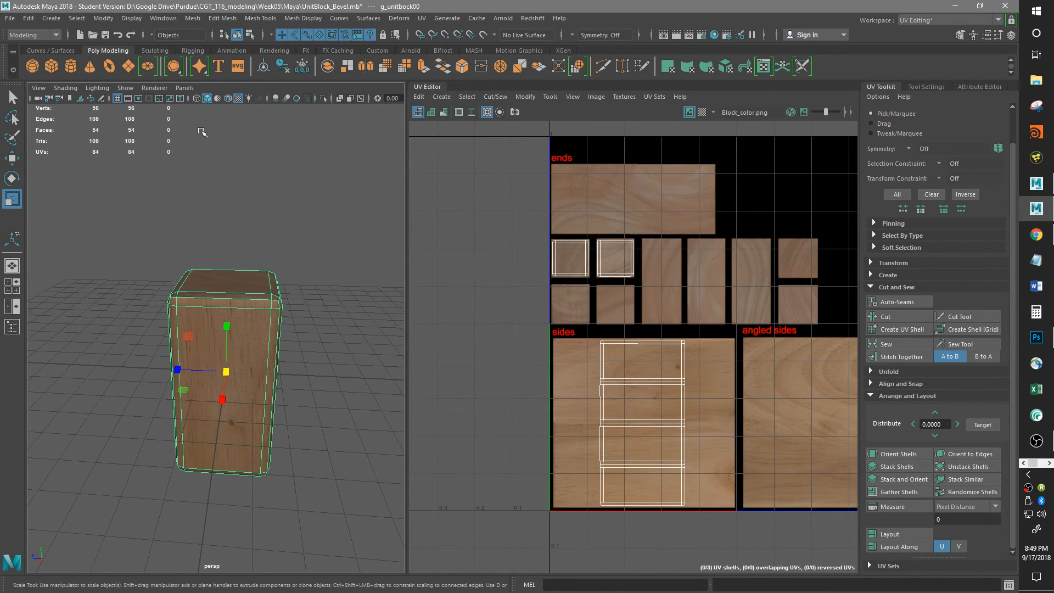
left_click(1037, 441)
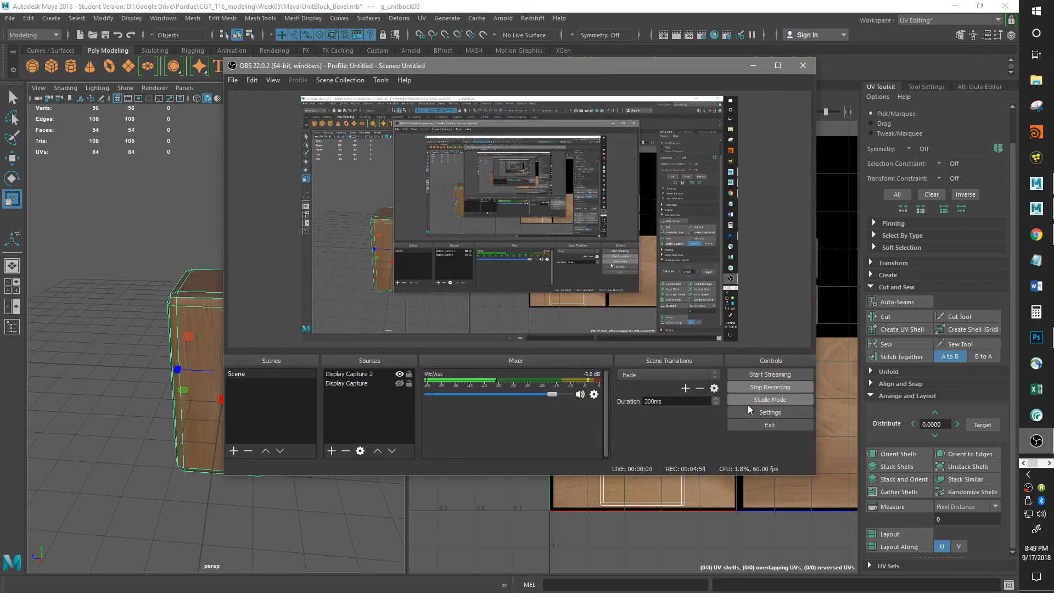